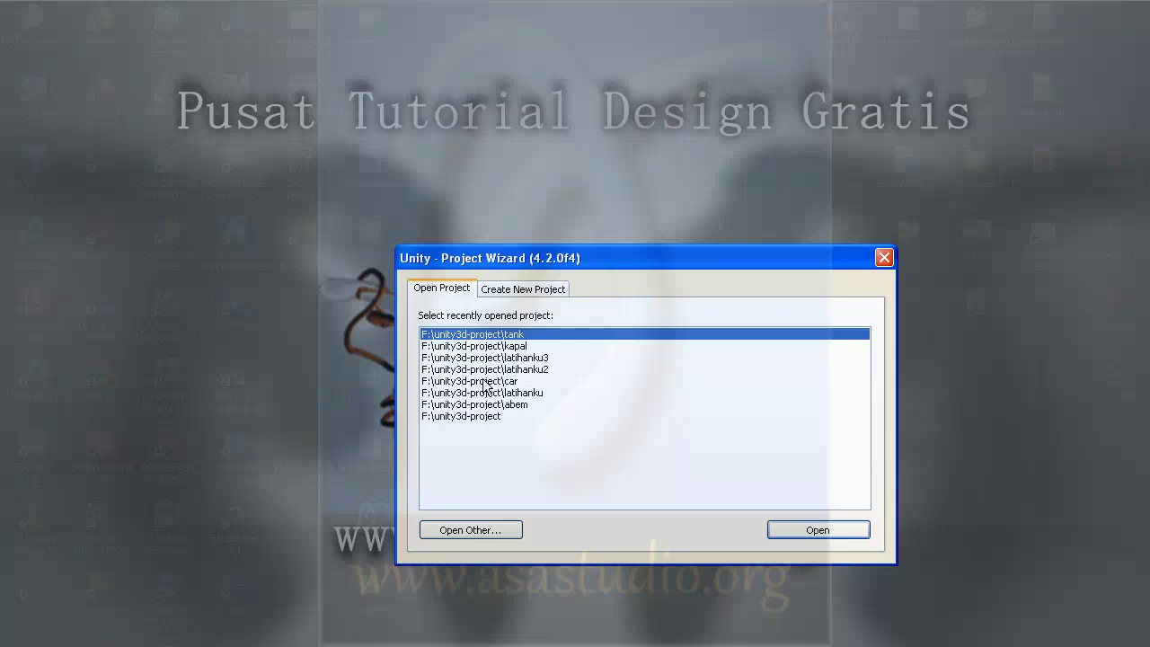
- Start a new project and browse to the F:\unity3d-project folder for its location
{"action": "left_click", "coordinate": [526, 292]}
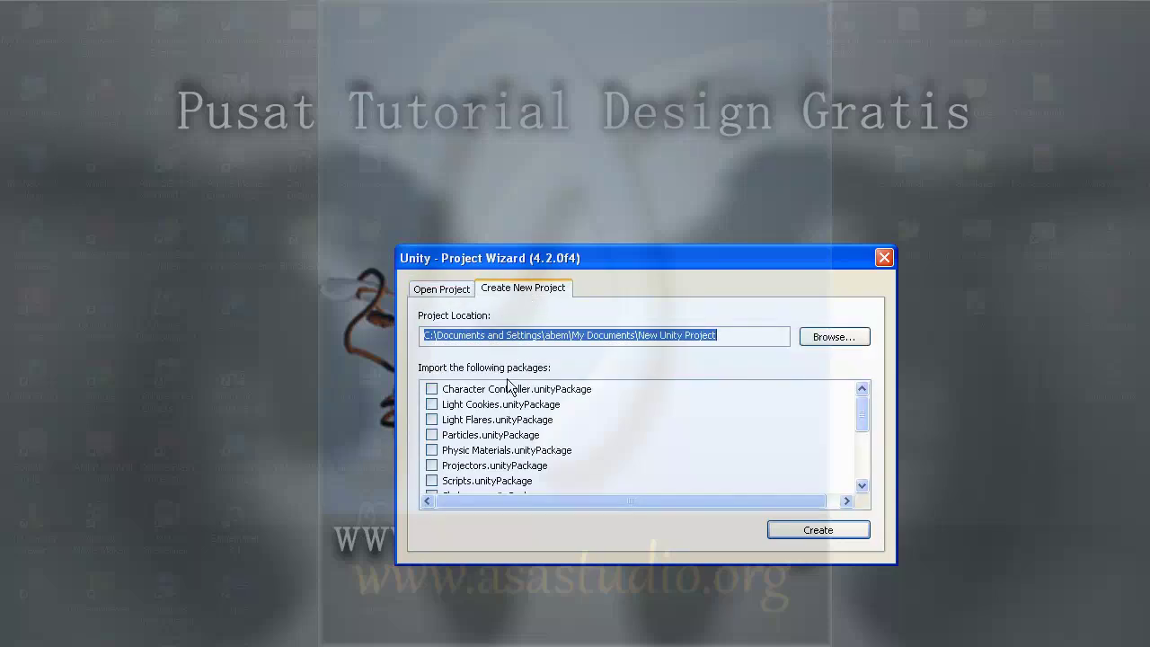
{"action": "left_click", "coordinate": [833, 345]}
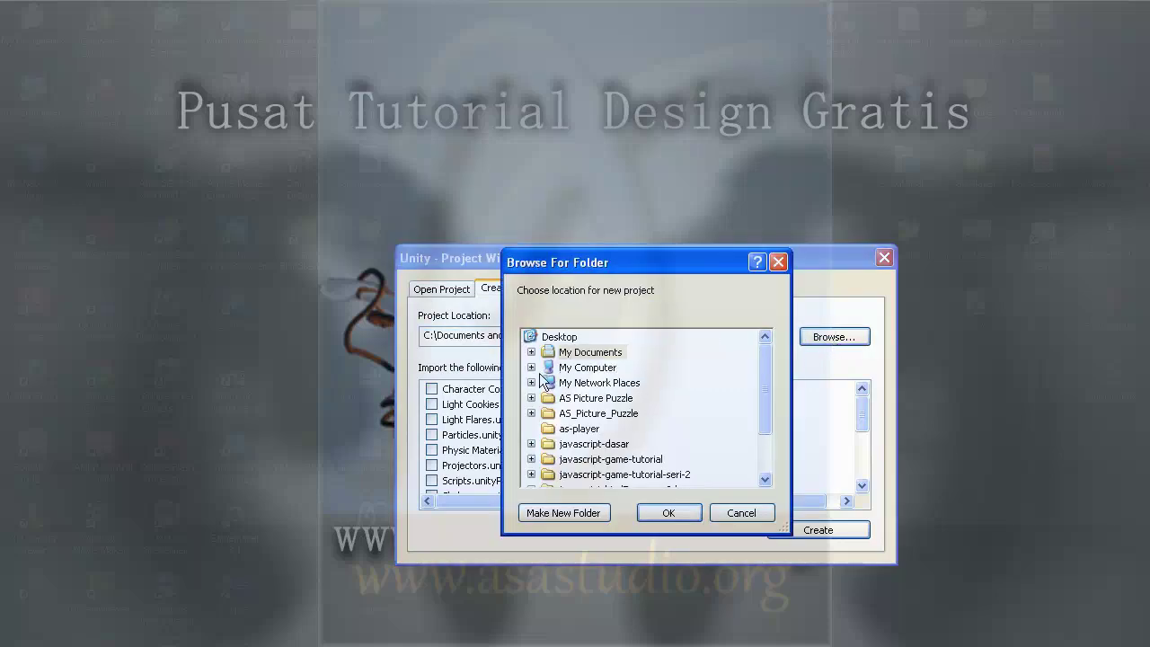
{"action": "left_click", "coordinate": [531, 367]}
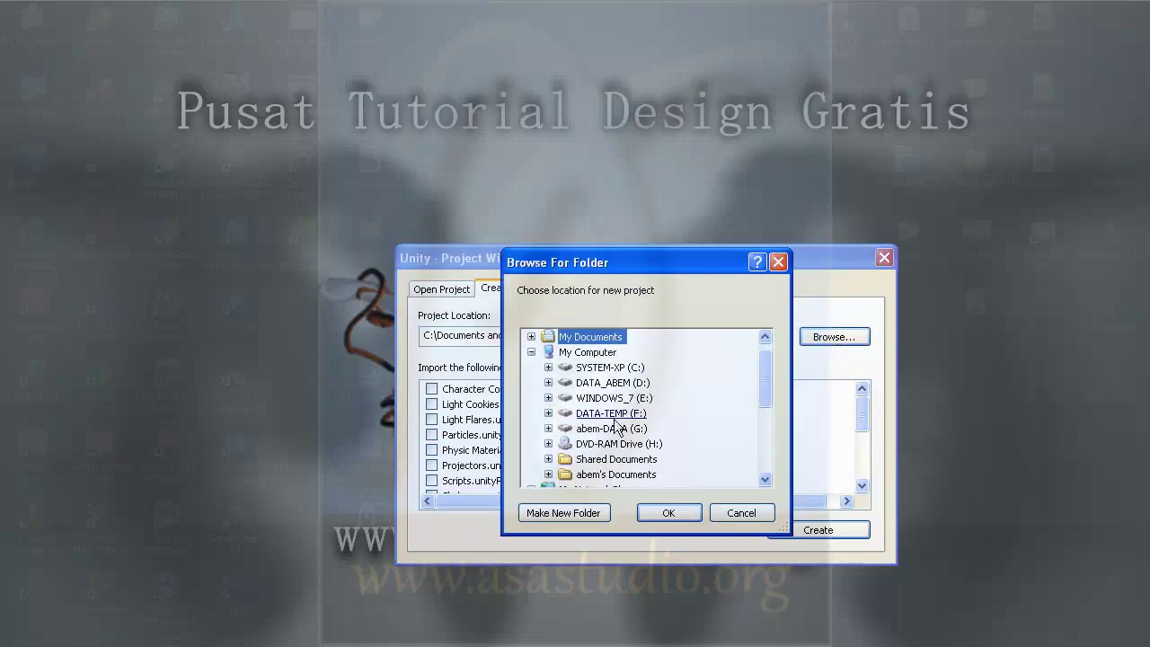
{"action": "left_click", "coordinate": [548, 412]}
{"action": "scroll", "coordinate": [611, 413], "scroll_direction": "down", "scroll_amount": 2}
{"action": "scroll", "coordinate": [620, 415], "scroll_direction": "down", "scroll_amount": 2}
{"action": "scroll", "coordinate": [633, 419], "scroll_direction": "down", "scroll_amount": 1}
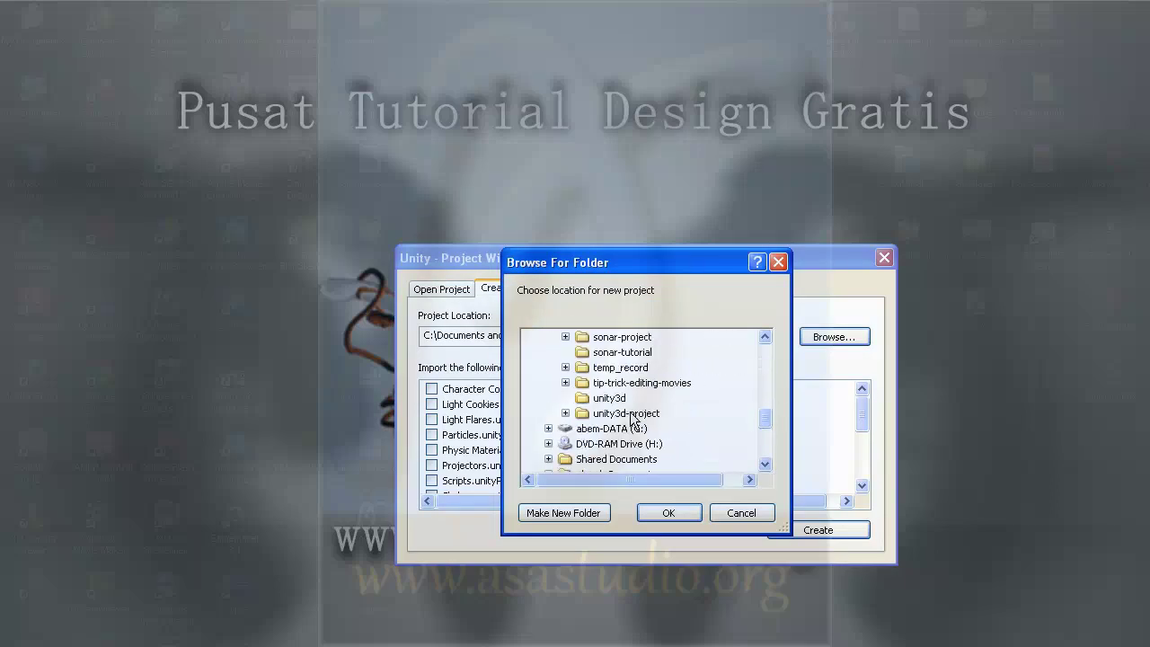
{"action": "double_click", "coordinate": [619, 414]}
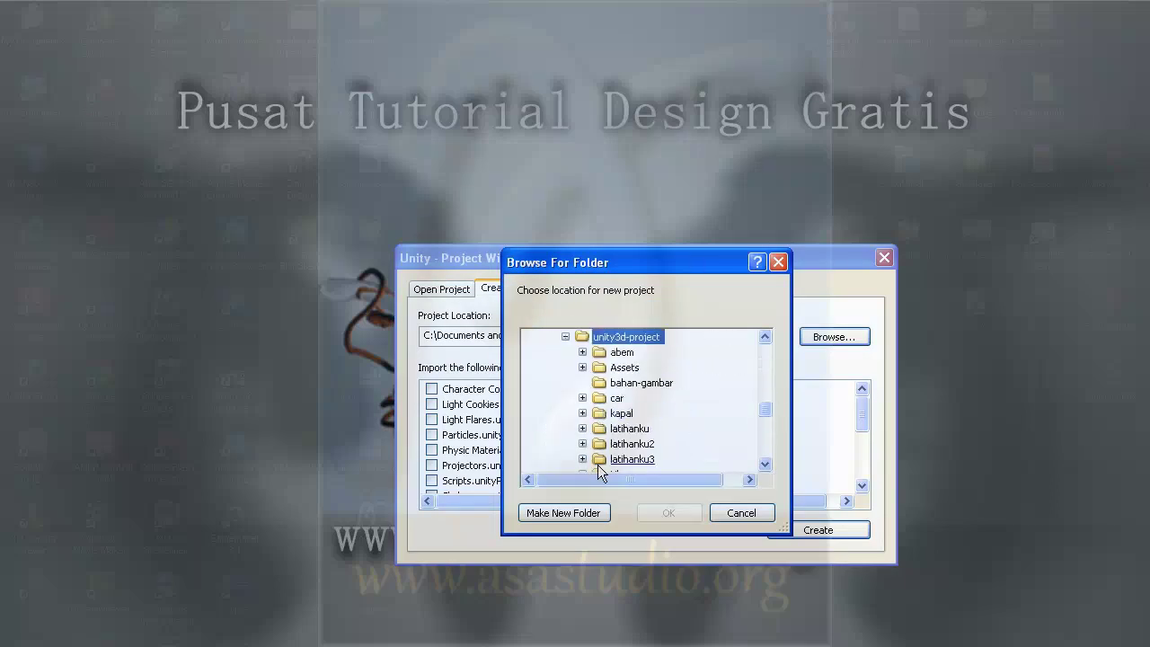
- Create folder tutorial-seri-1 with subfolder pengenalan and confirm it as the project location
{"action": "left_click", "coordinate": [576, 514]}
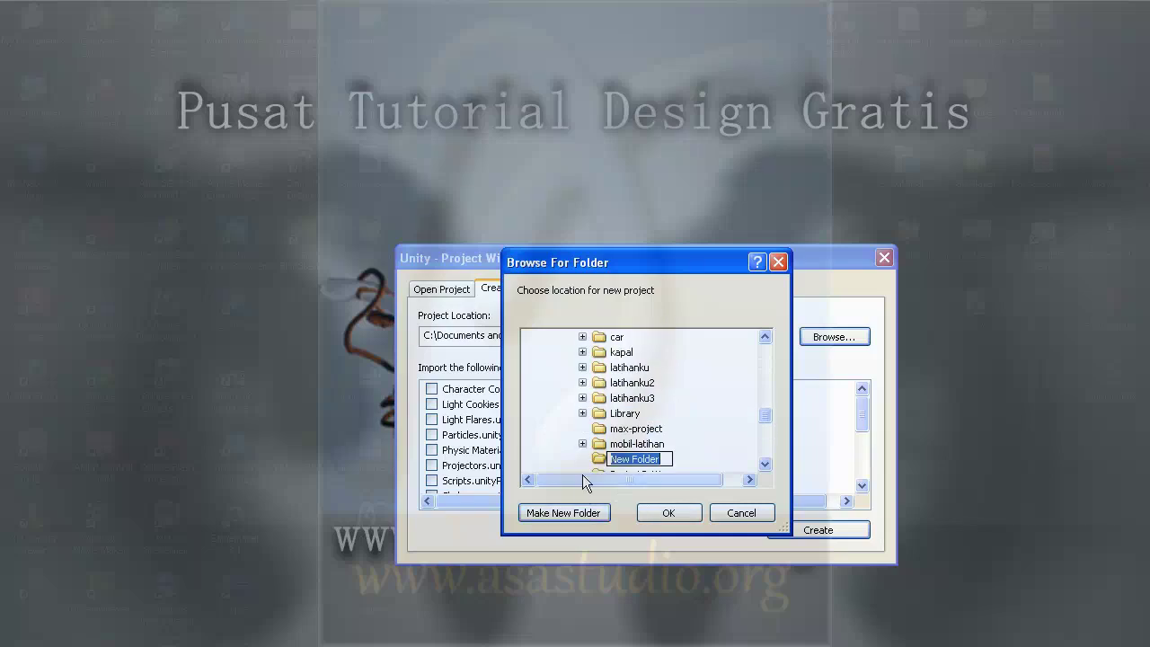
{"action": "type", "text": "tut"}
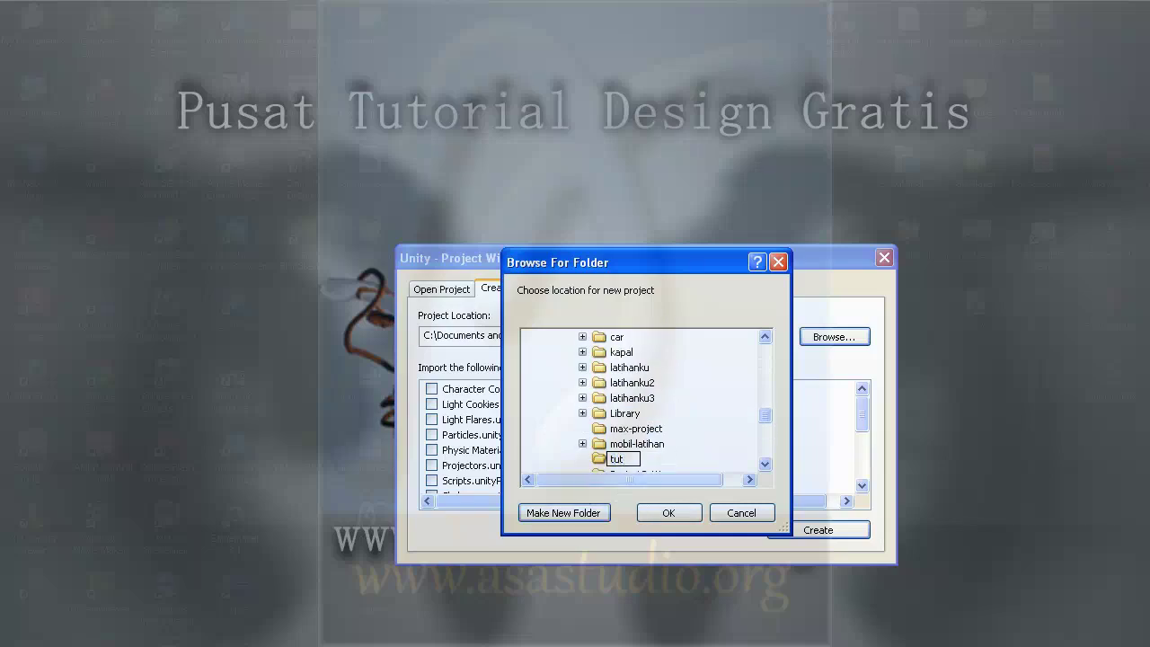
{"action": "type", "text": "o"}
{"action": "type", "text": "rial-seri-1"}
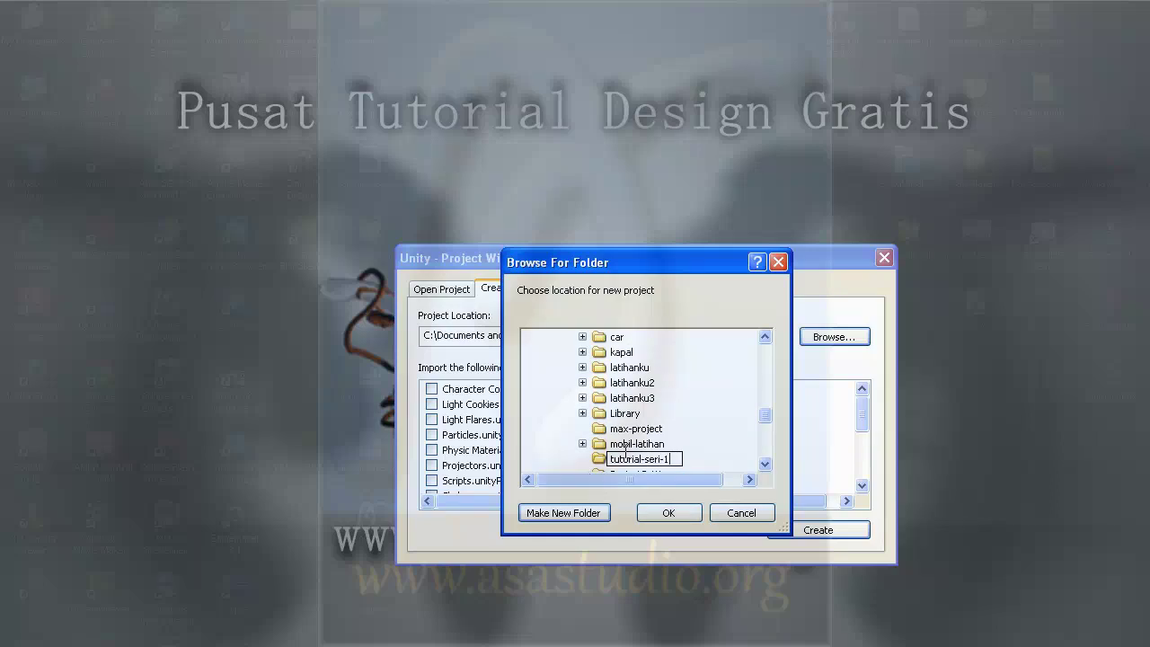
{"action": "left_click", "coordinate": [604, 467]}
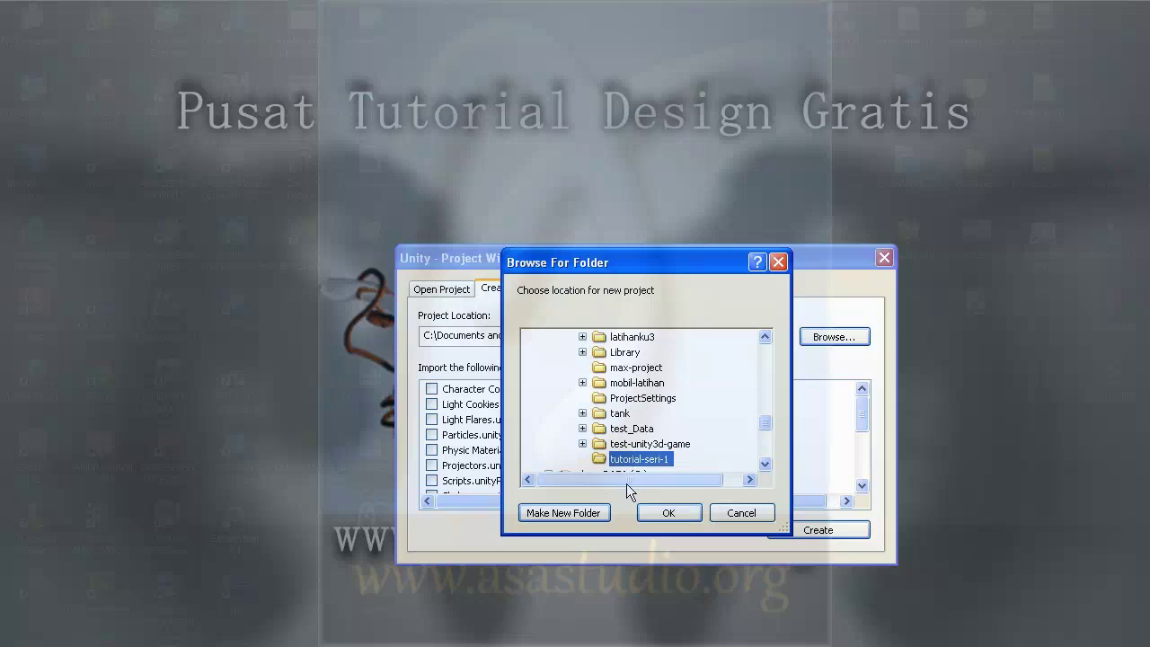
{"action": "left_click", "coordinate": [589, 514]}
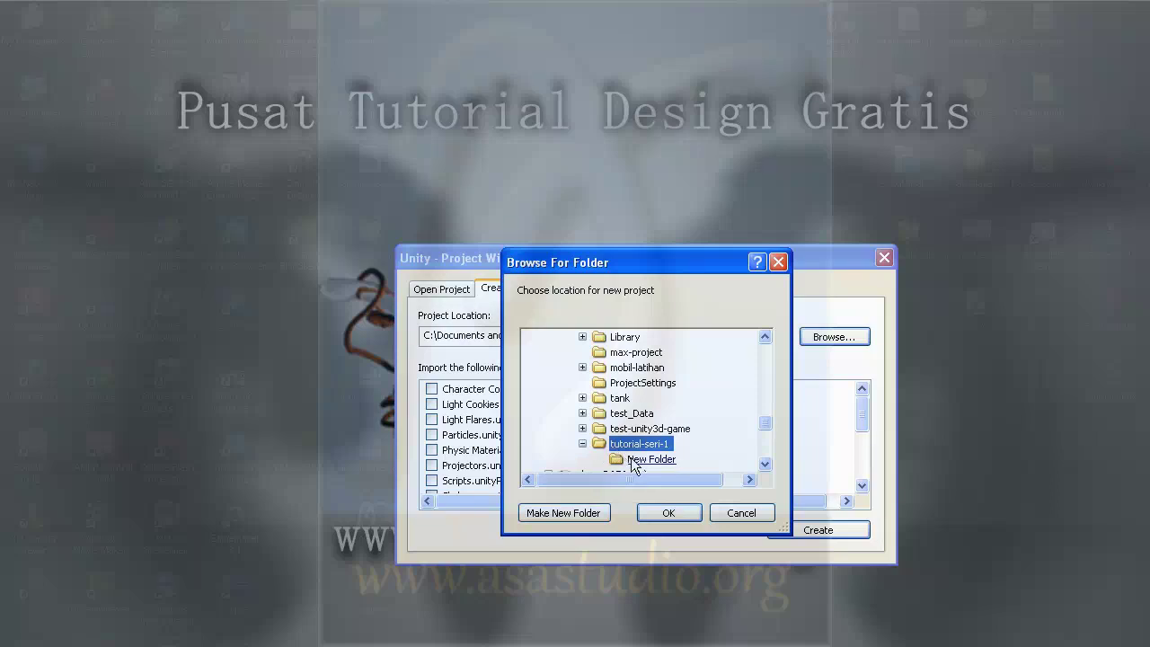
{"action": "left_click", "coordinate": [577, 516]}
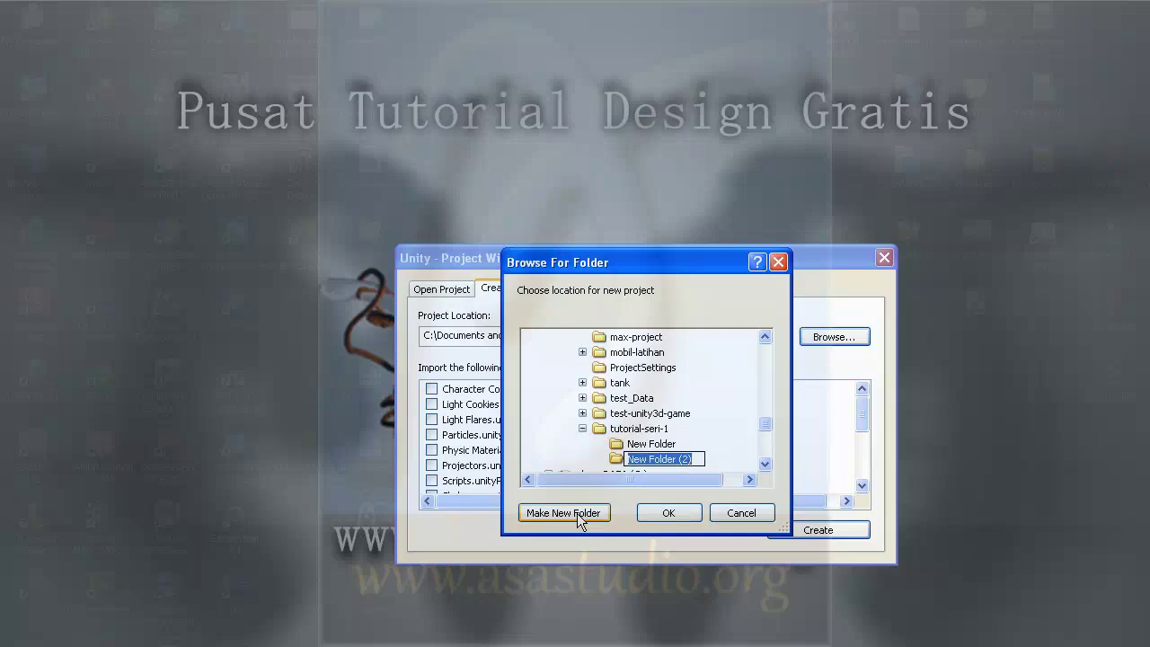
{"action": "type", "text": "pen"}
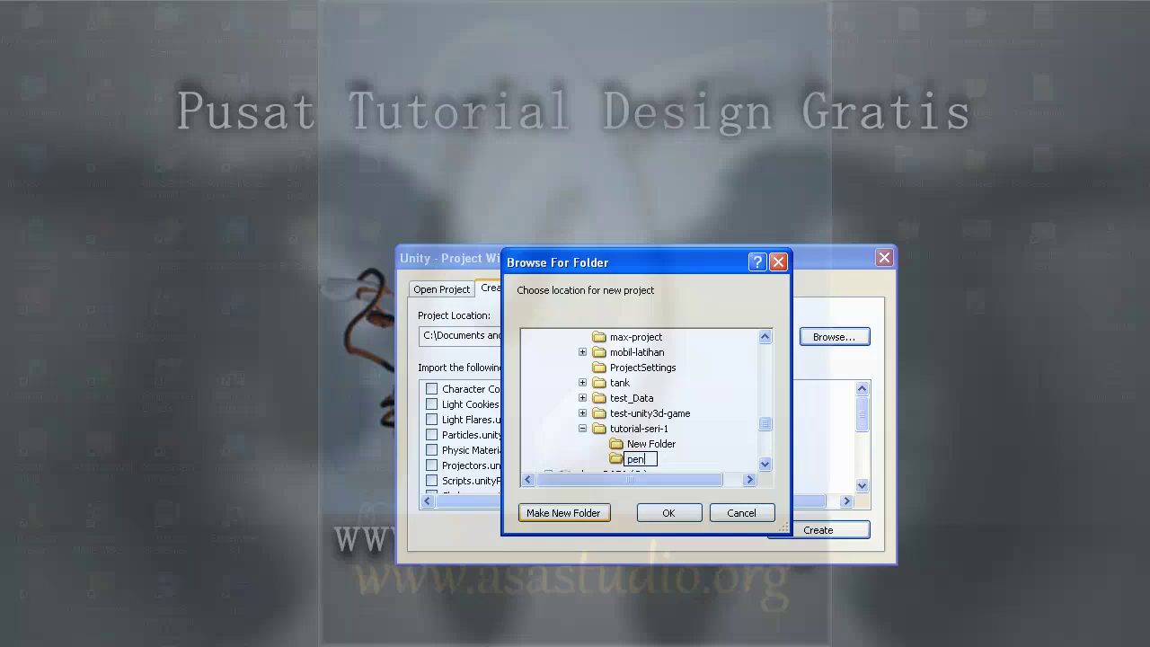
{"action": "type", "text": "genalan"}
{"action": "left_click", "coordinate": [621, 461]}
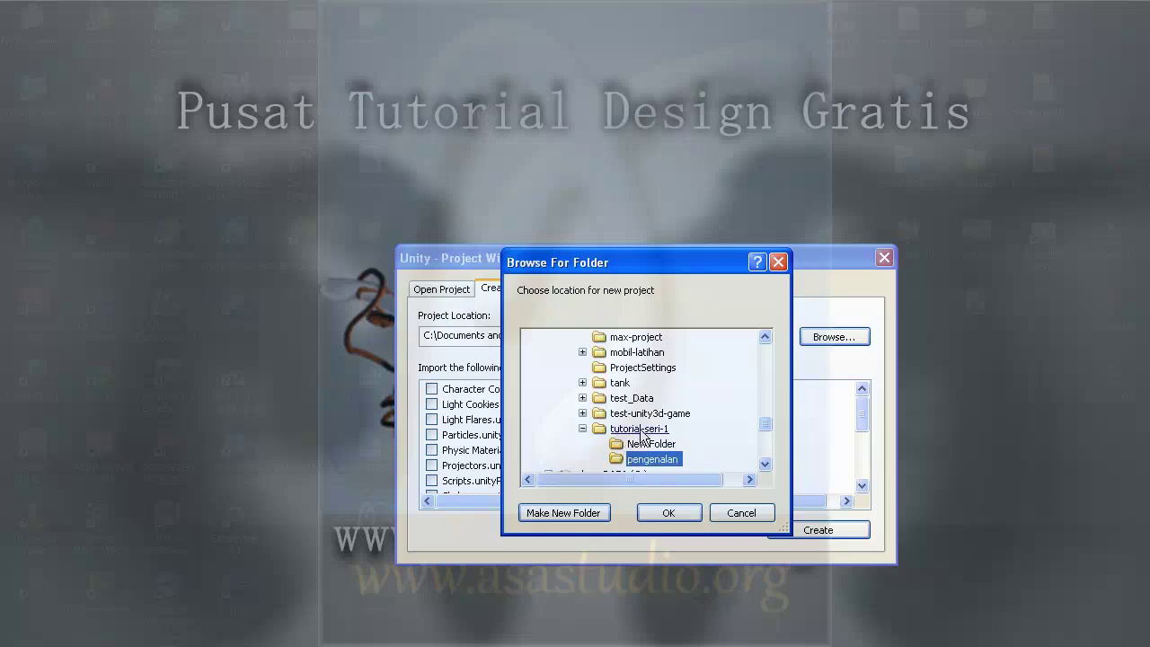
{"action": "left_click", "coordinate": [669, 512]}
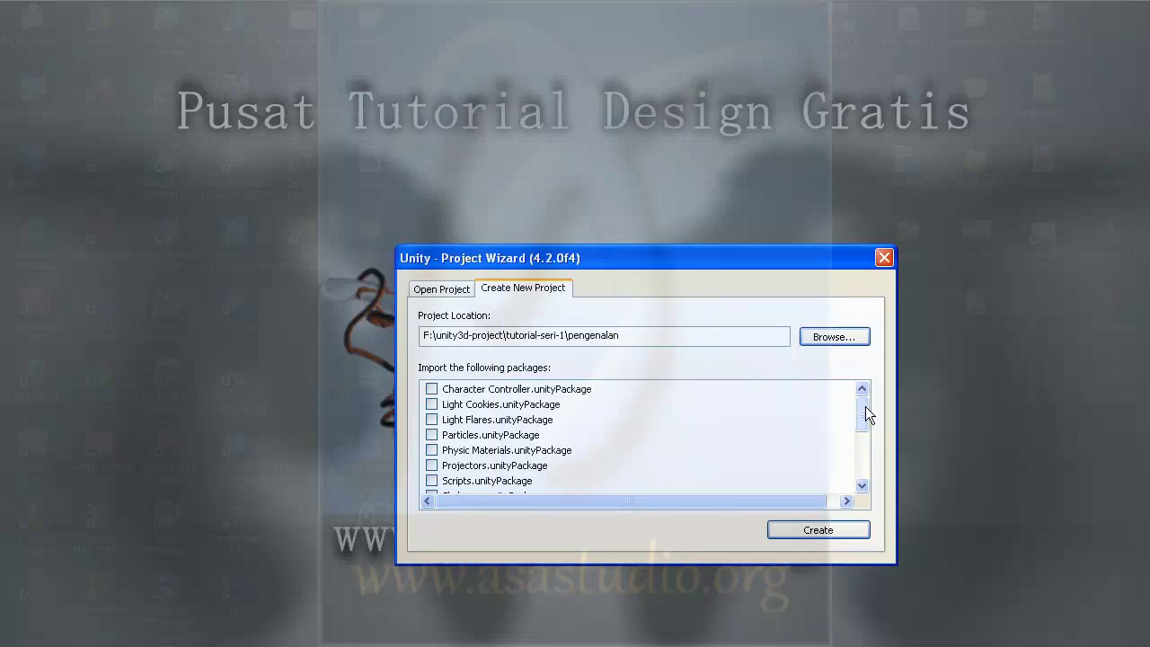
- Scroll the package list leaving every package unticked, then create the pengenalan project
{"action": "left_click_drag", "start_coordinate": [865, 413], "coordinate": [869, 462]}
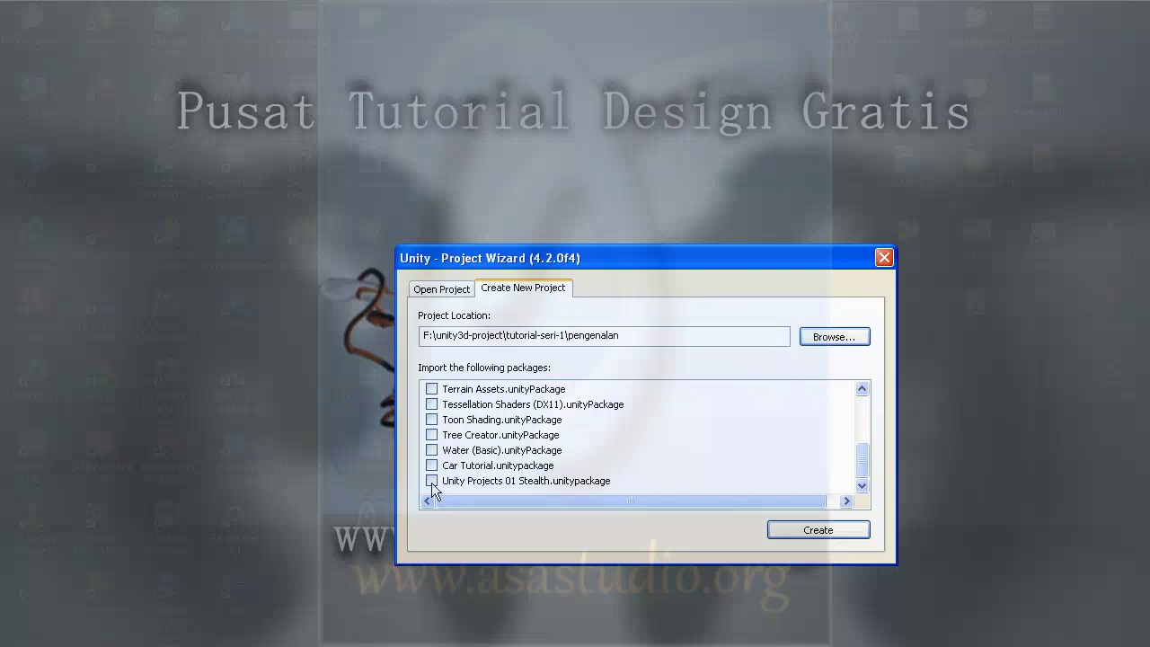
{"action": "mouse_move", "coordinate": [864, 463]}
{"action": "left_mouse_down"}
{"action": "mouse_move", "coordinate": [856, 407]}
{"action": "mouse_move", "coordinate": [864, 467]}
{"action": "left_mouse_up"}
{"action": "left_click_drag", "start_coordinate": [866, 462], "coordinate": [864, 407]}
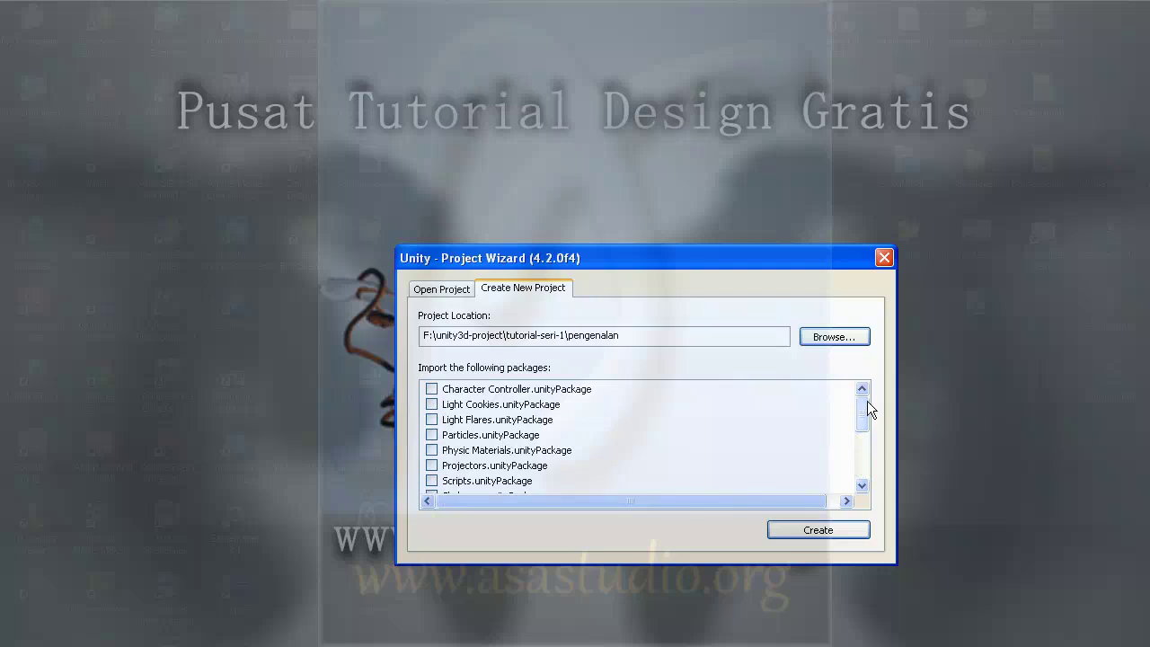
{"action": "left_click_drag", "start_coordinate": [864, 408], "coordinate": [862, 459]}
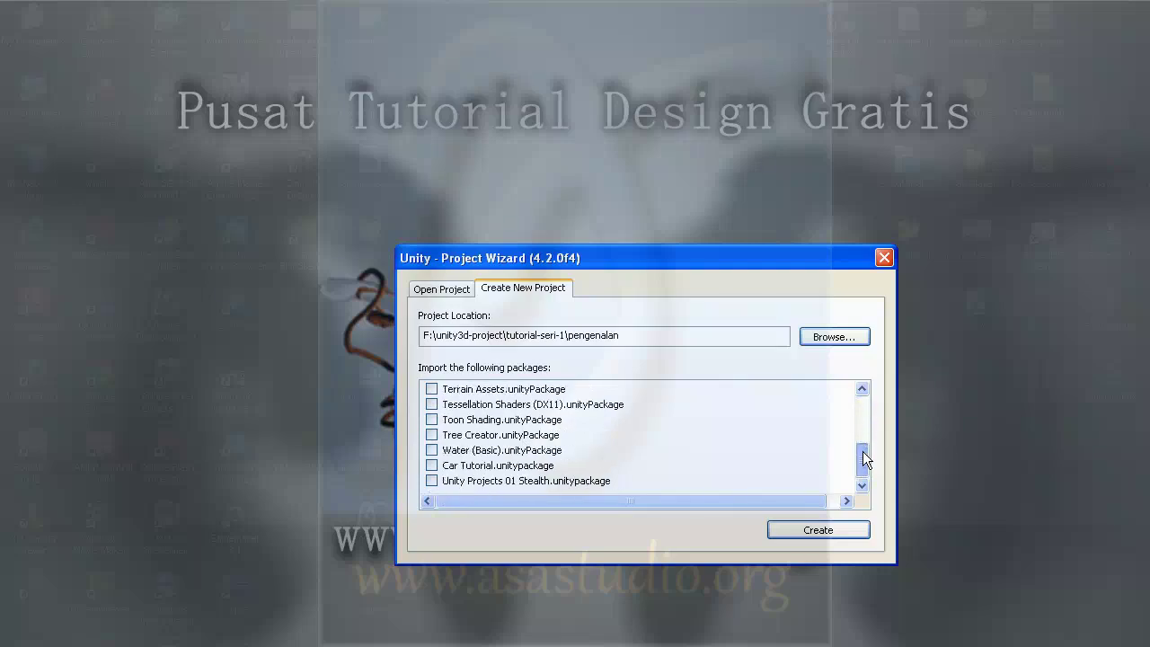
{"action": "left_click", "coordinate": [826, 528]}
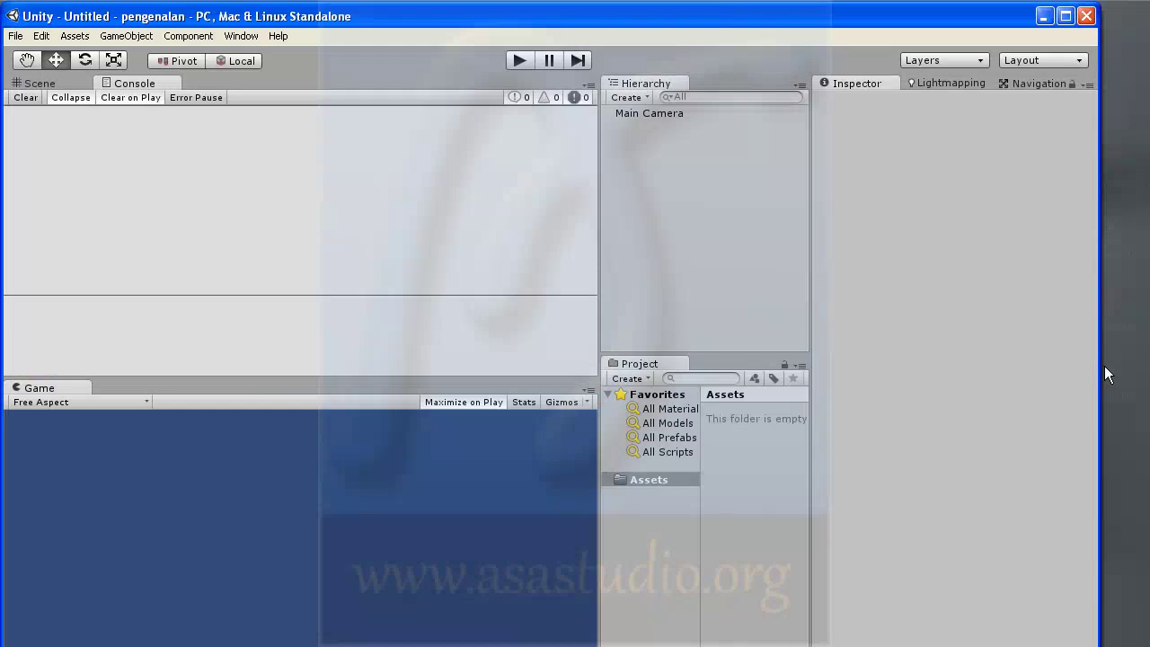
- Widen the editor window to the right screen edge and drag the panel divider up
{"action": "left_click_drag", "start_coordinate": [1099, 366], "coordinate": [1149, 367]}
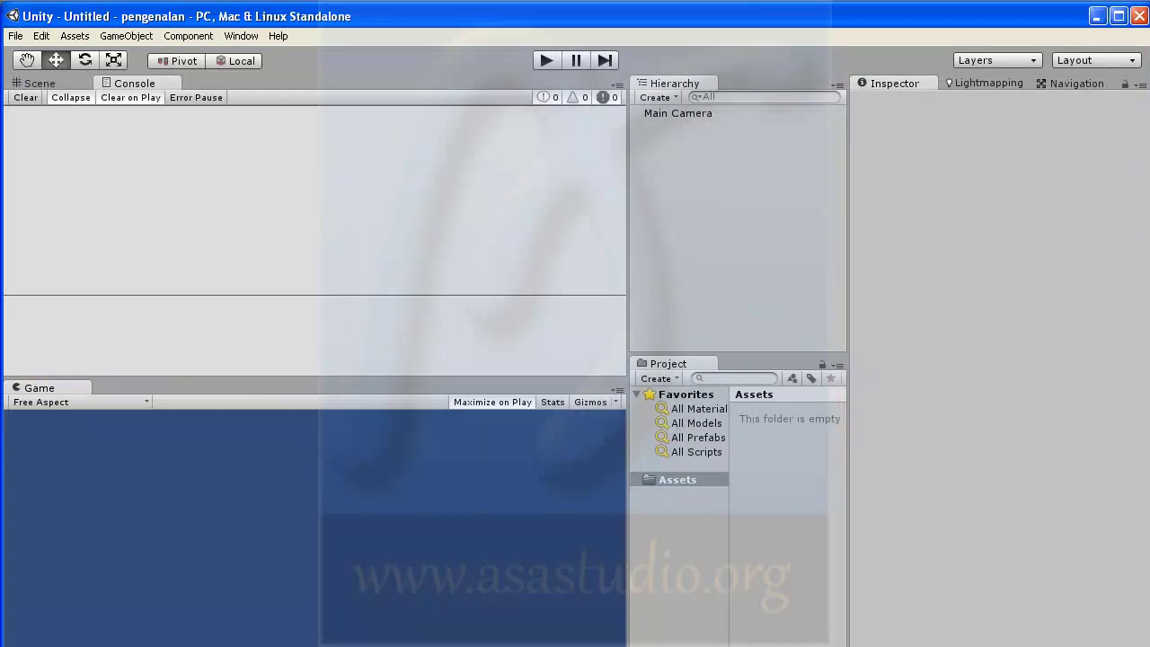
{"action": "left_click_drag", "start_coordinate": [629, 646], "coordinate": [629, 646]}
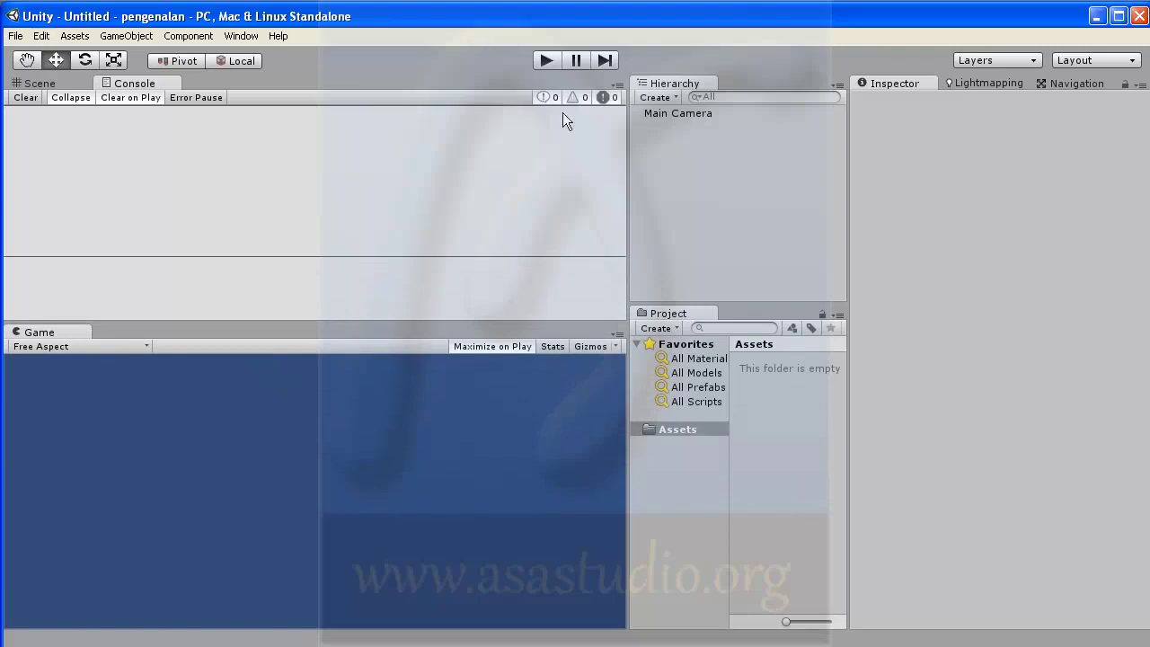
- Switch the layout to 2 by 3, then 4 Split, then back to Default
{"action": "left_click", "coordinate": [1134, 60]}
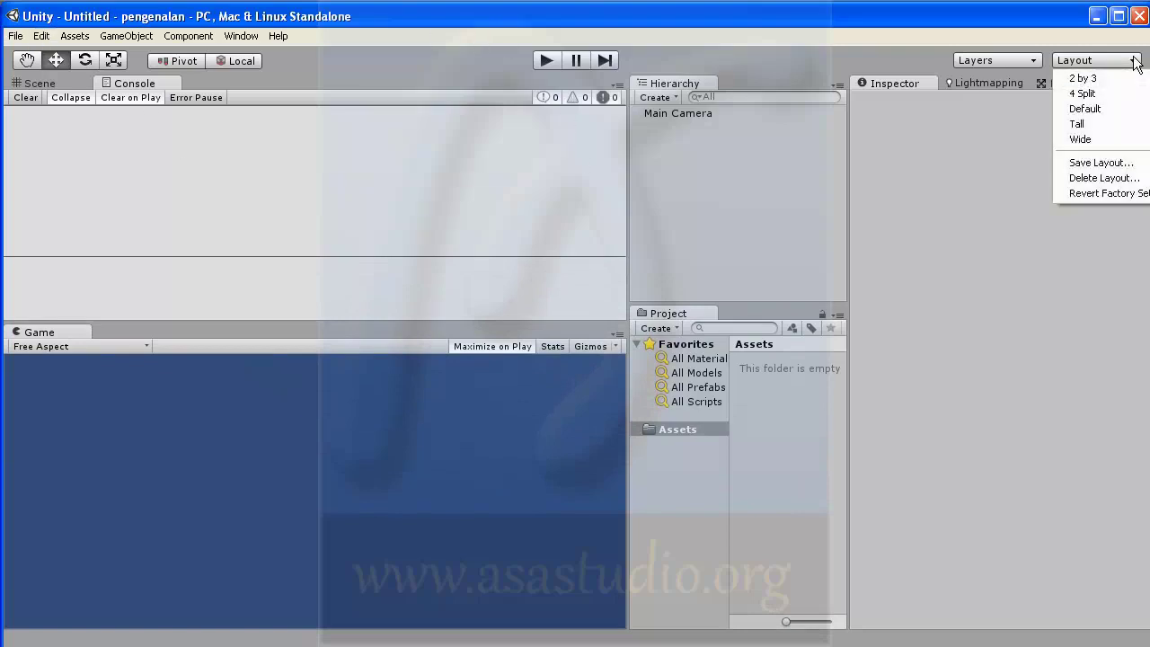
{"action": "left_click", "coordinate": [1136, 83]}
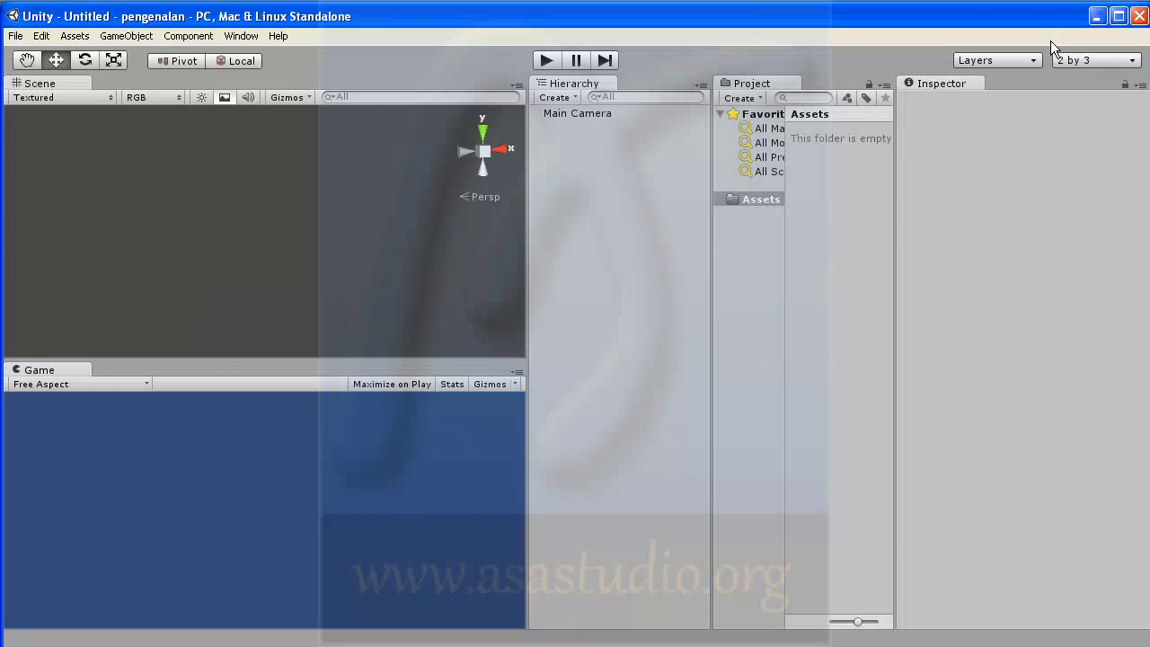
{"action": "left_click", "coordinate": [1127, 61]}
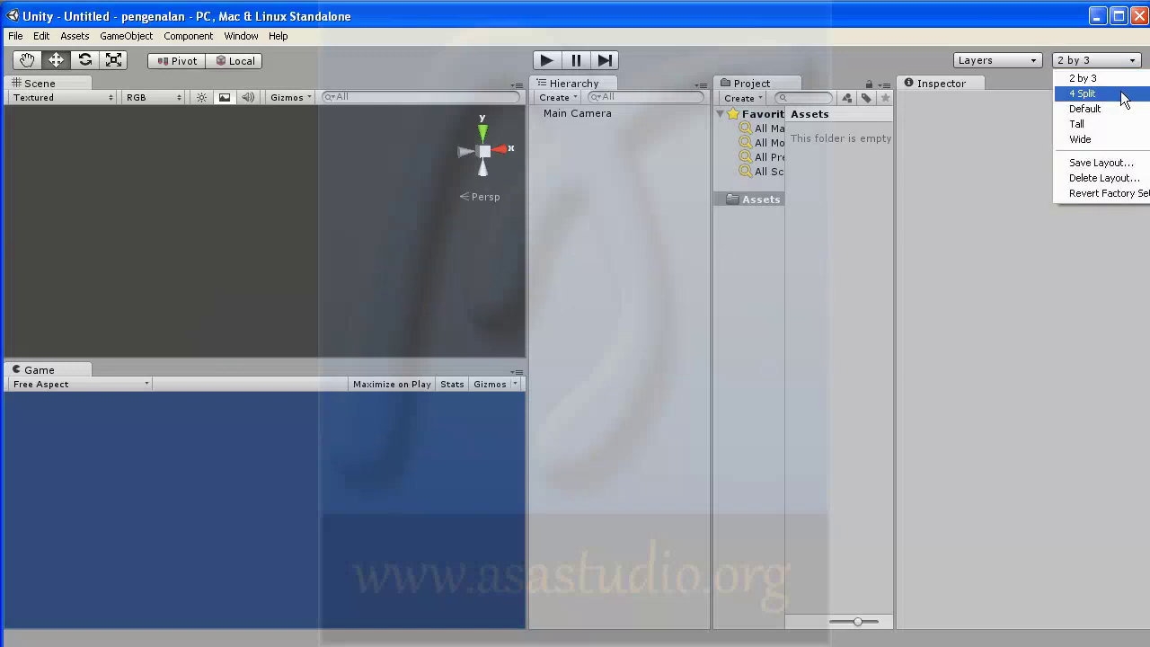
{"action": "left_click", "coordinate": [1123, 94]}
{"action": "left_click", "coordinate": [1103, 60]}
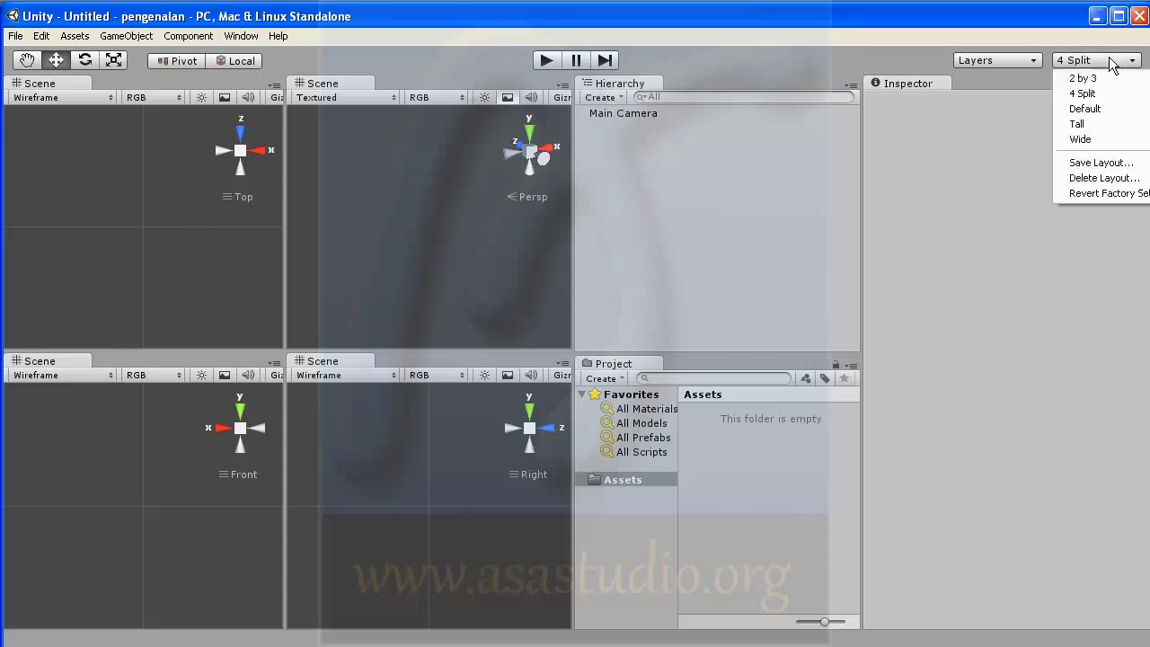
{"action": "left_click", "coordinate": [1111, 109]}
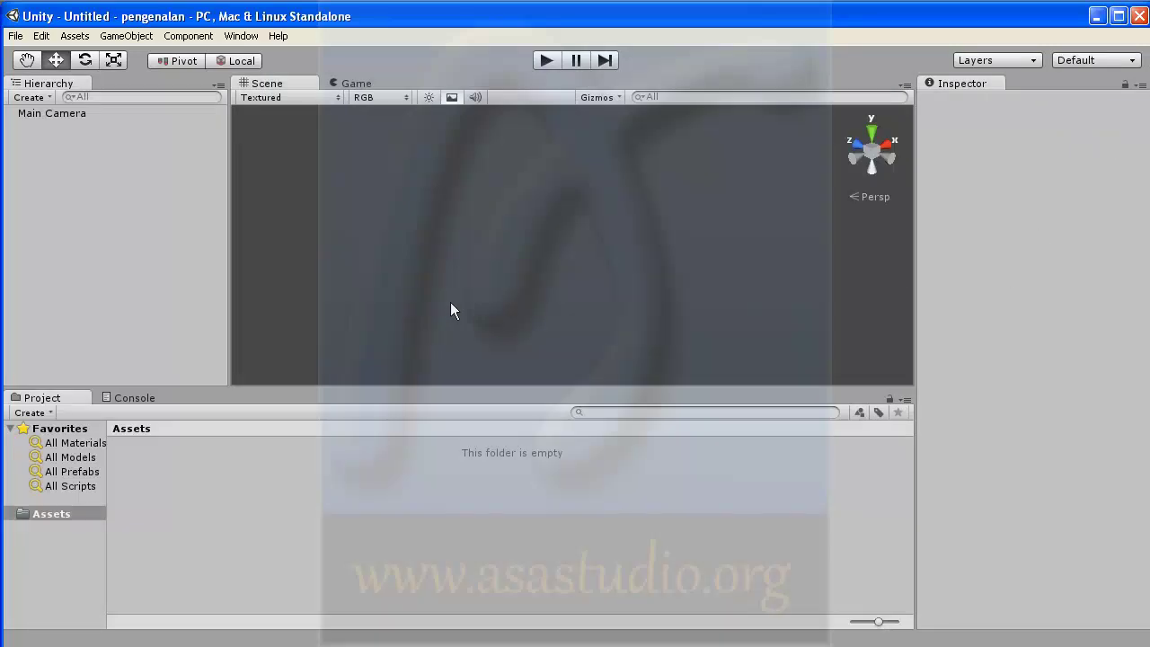
- Reopen the layout list, dismiss it unchanged, and open the File menu
{"action": "left_click", "coordinate": [1098, 61]}
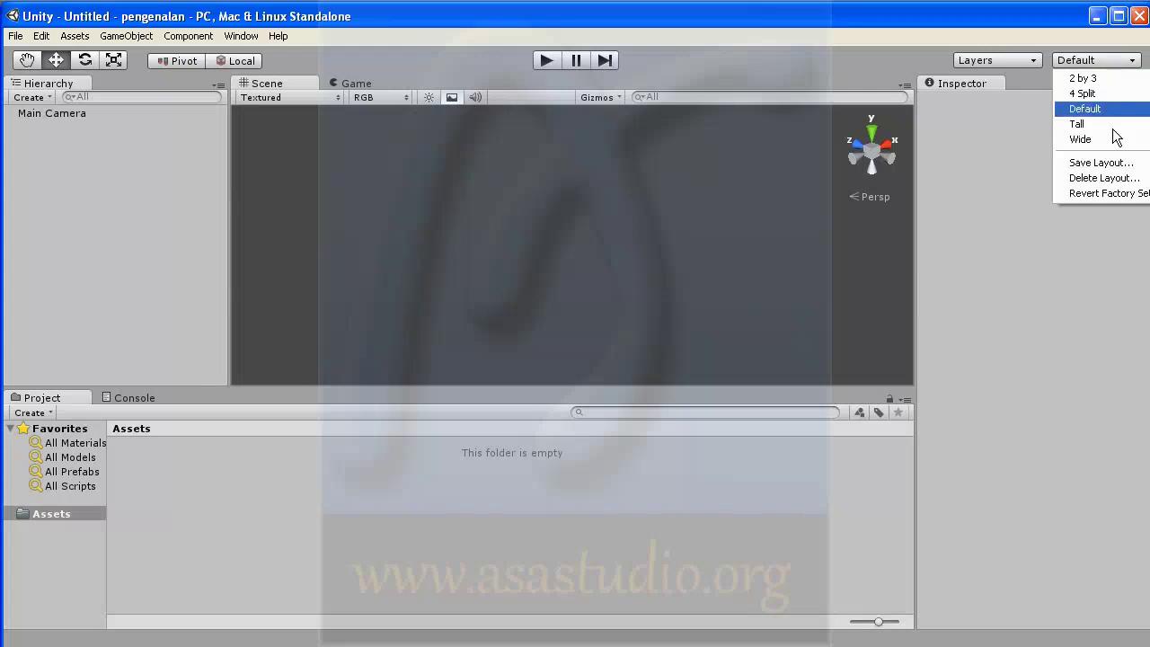
{"action": "left_click", "coordinate": [761, 16]}
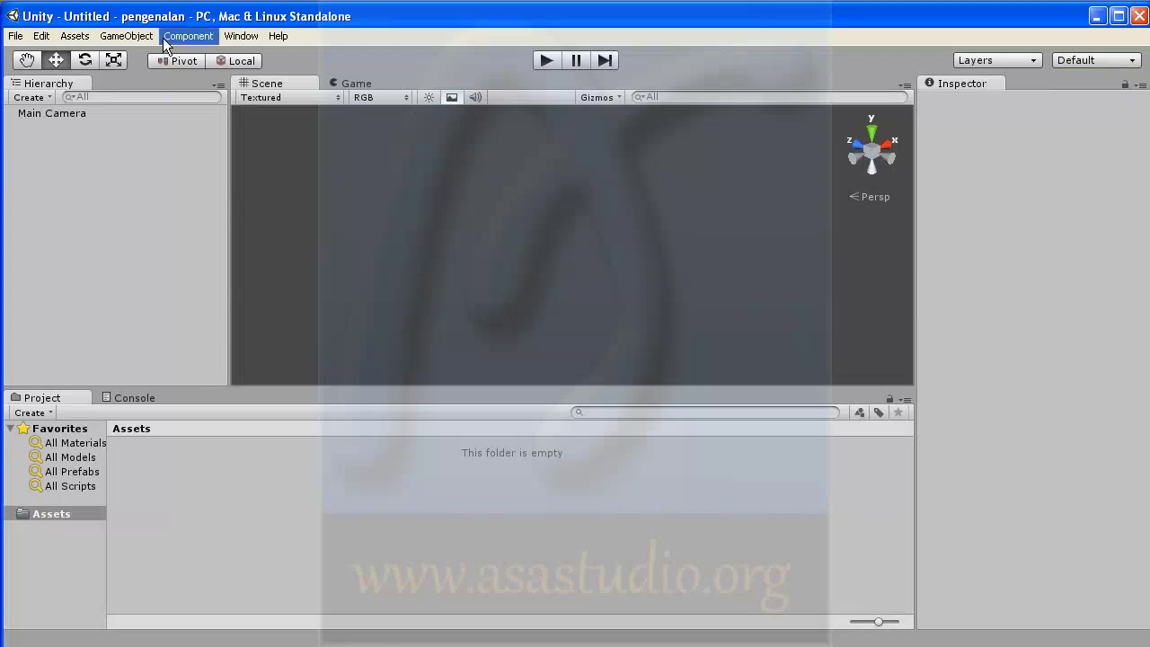
{"action": "left_click", "coordinate": [16, 38]}
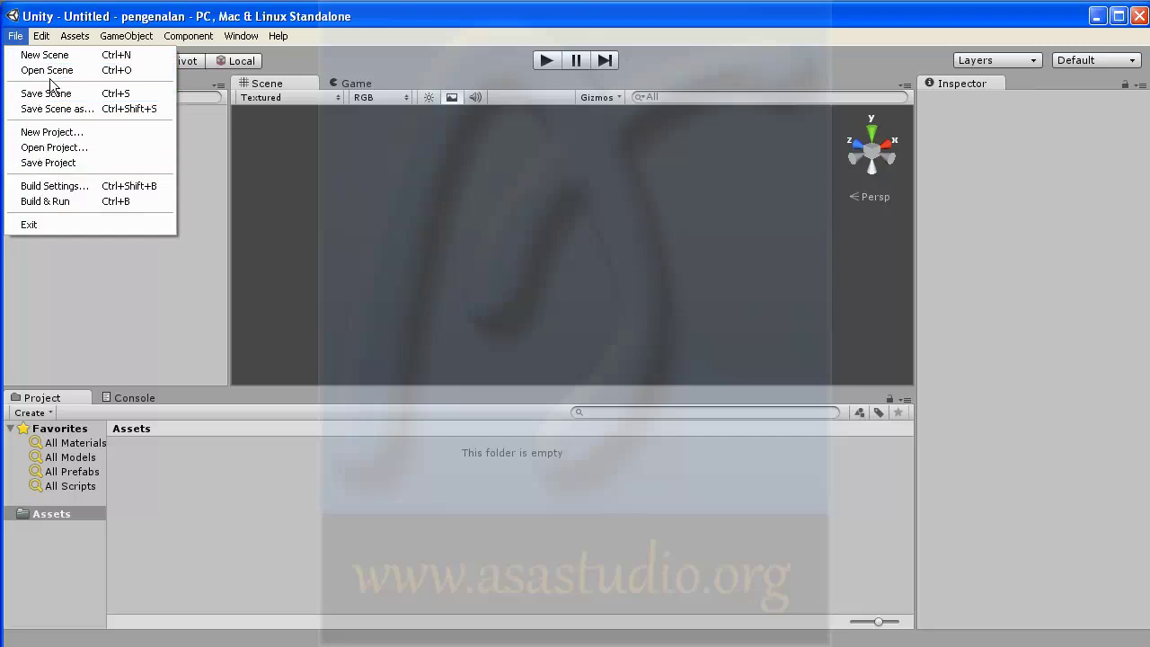
- Open Build Settings and view the Xbox 360, PS3, Wii and Google Native Client options
{"action": "left_click", "coordinate": [56, 187]}
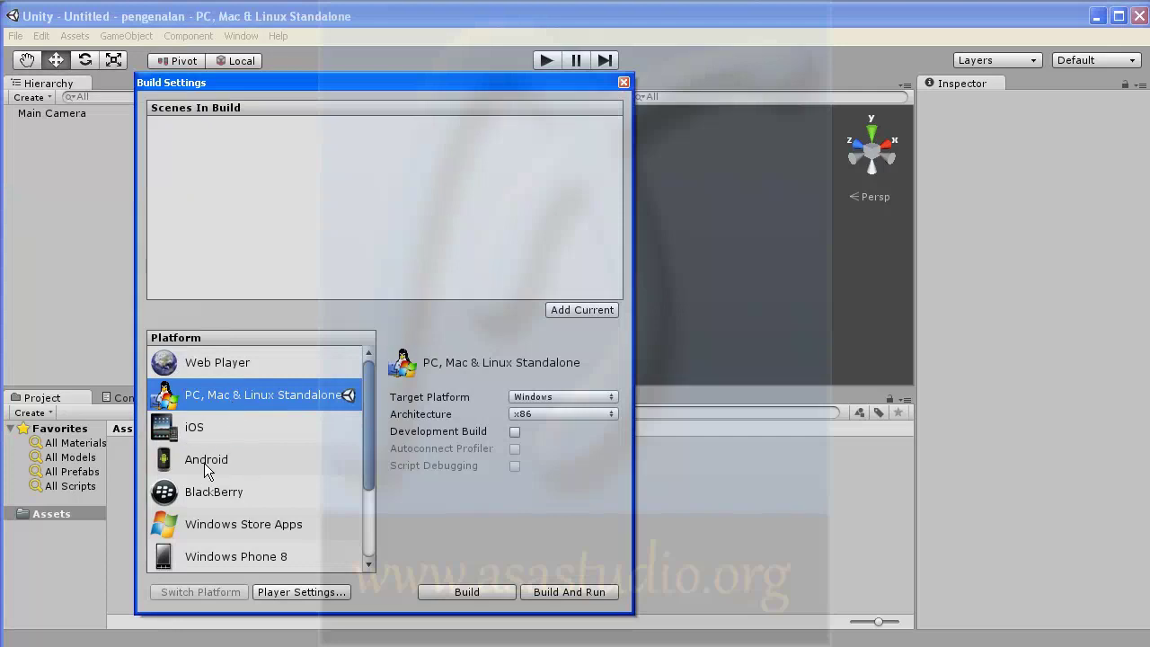
{"action": "left_click_drag", "start_coordinate": [370, 458], "coordinate": [373, 528]}
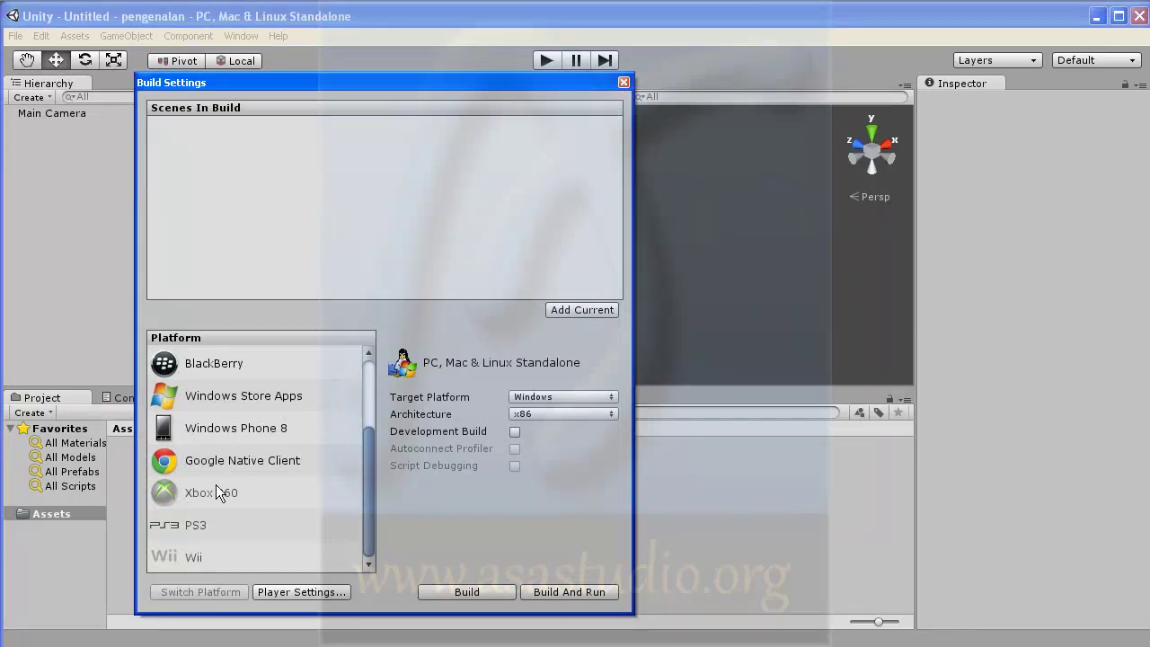
{"action": "left_click", "coordinate": [206, 507]}
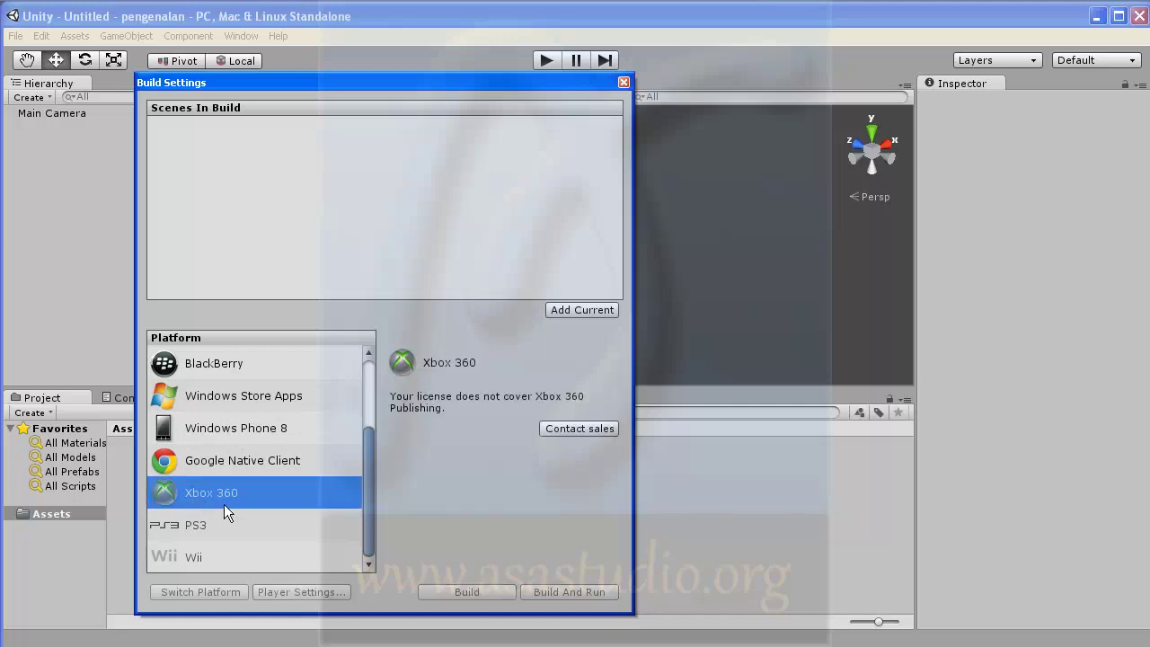
{"action": "left_click", "coordinate": [189, 524]}
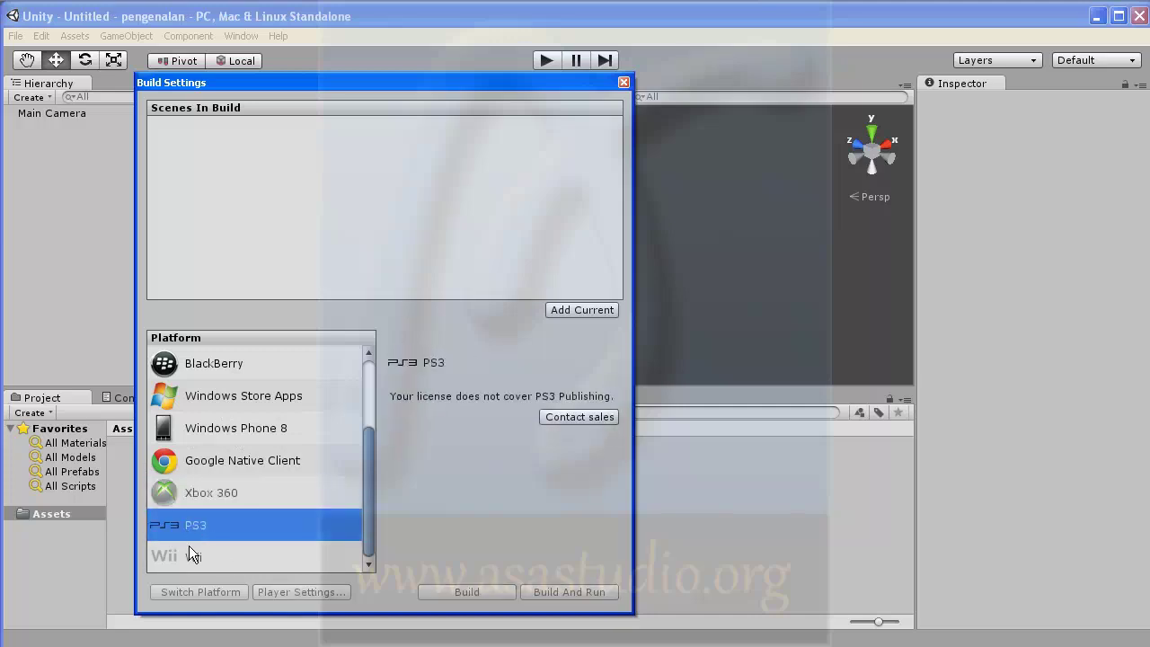
{"action": "left_click", "coordinate": [189, 550]}
{"action": "left_click", "coordinate": [186, 524]}
{"action": "left_click", "coordinate": [184, 496]}
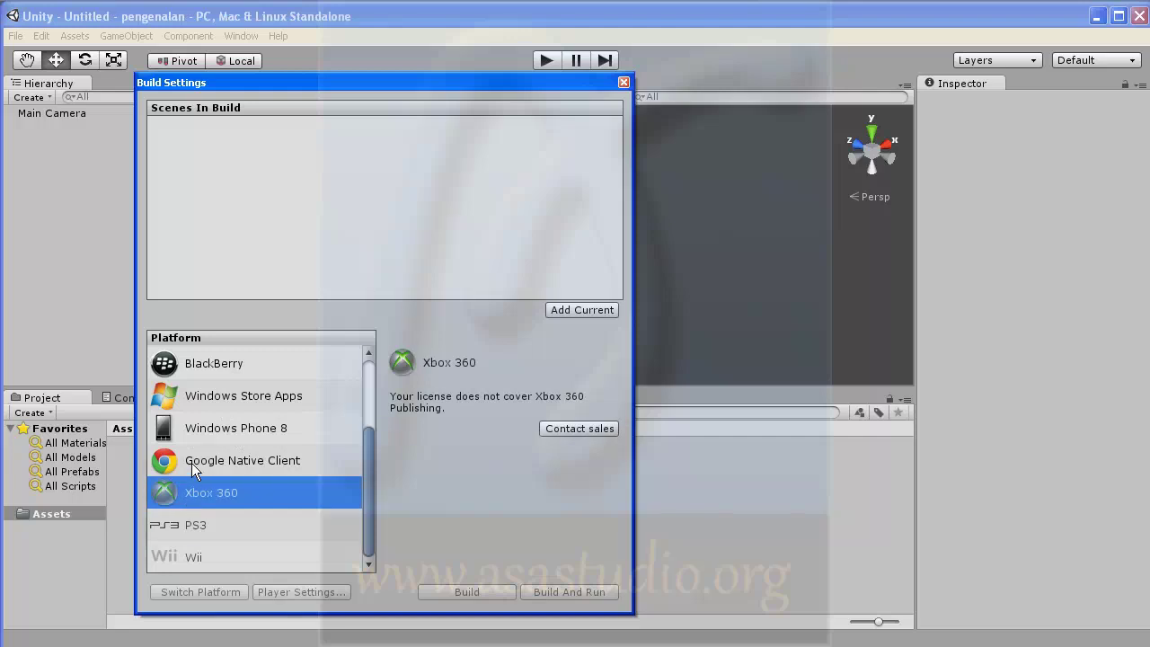
{"action": "left_click", "coordinate": [192, 462]}
- Scroll through the Google Native Client options, then close Build Settings and open Edit
{"action": "mouse_move", "coordinate": [367, 485]}
{"action": "left_mouse_down"}
{"action": "mouse_move", "coordinate": [373, 409]}
{"action": "mouse_move", "coordinate": [379, 495]}
{"action": "left_mouse_up"}
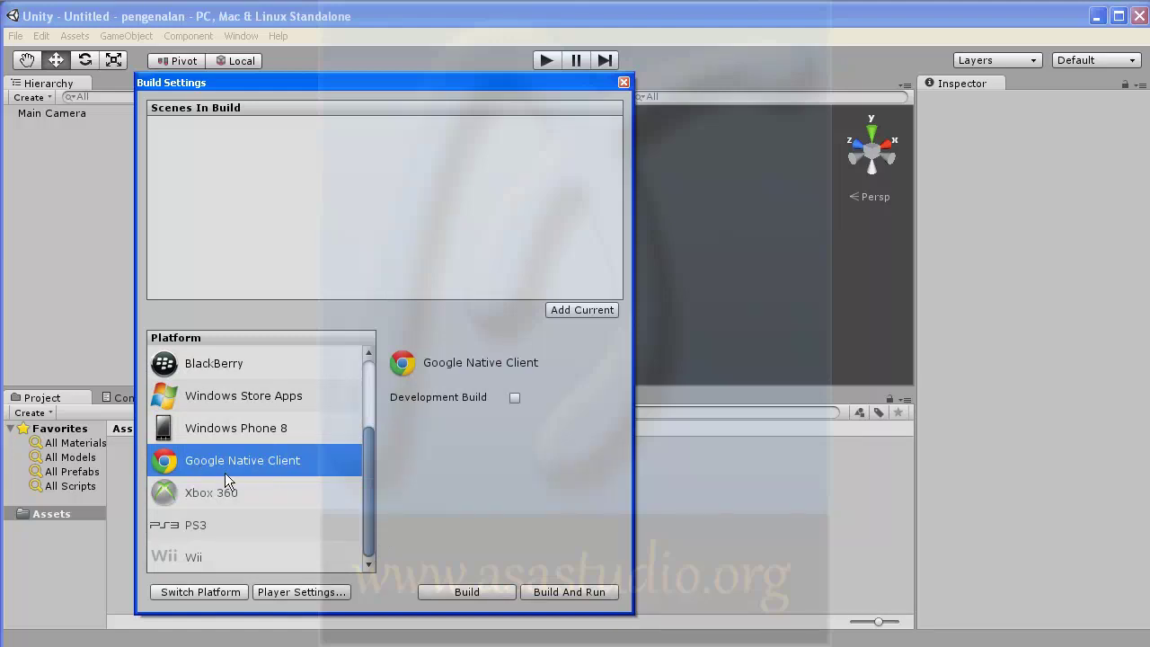
{"action": "left_click_drag", "start_coordinate": [365, 470], "coordinate": [374, 402]}
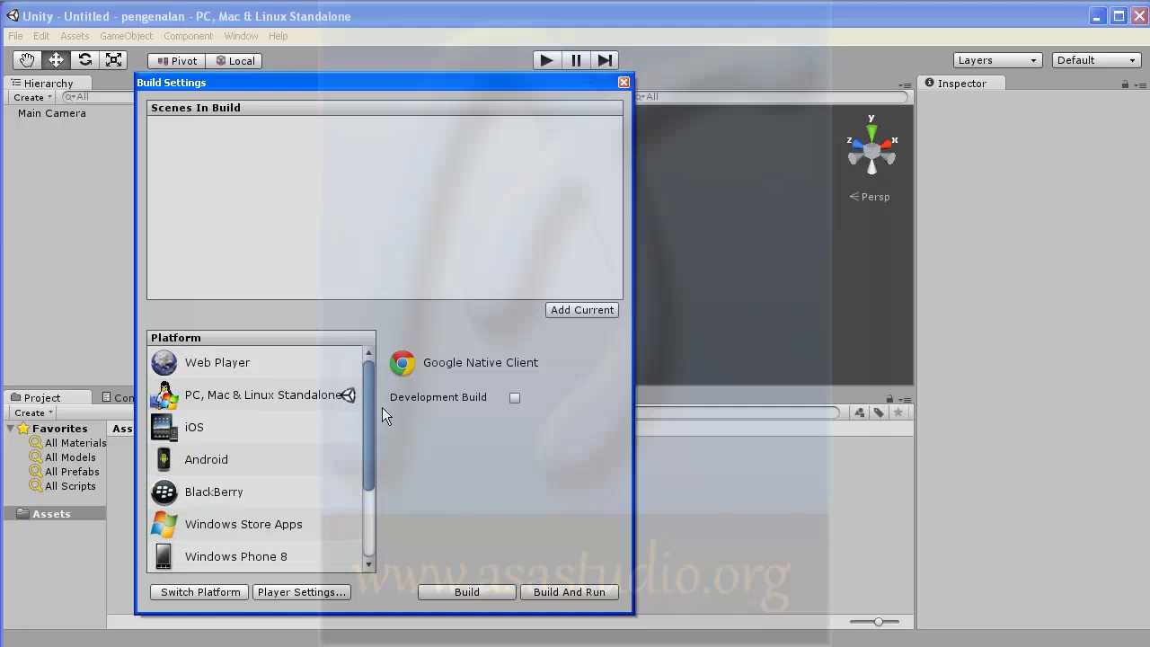
{"action": "left_click_drag", "start_coordinate": [369, 407], "coordinate": [369, 487]}
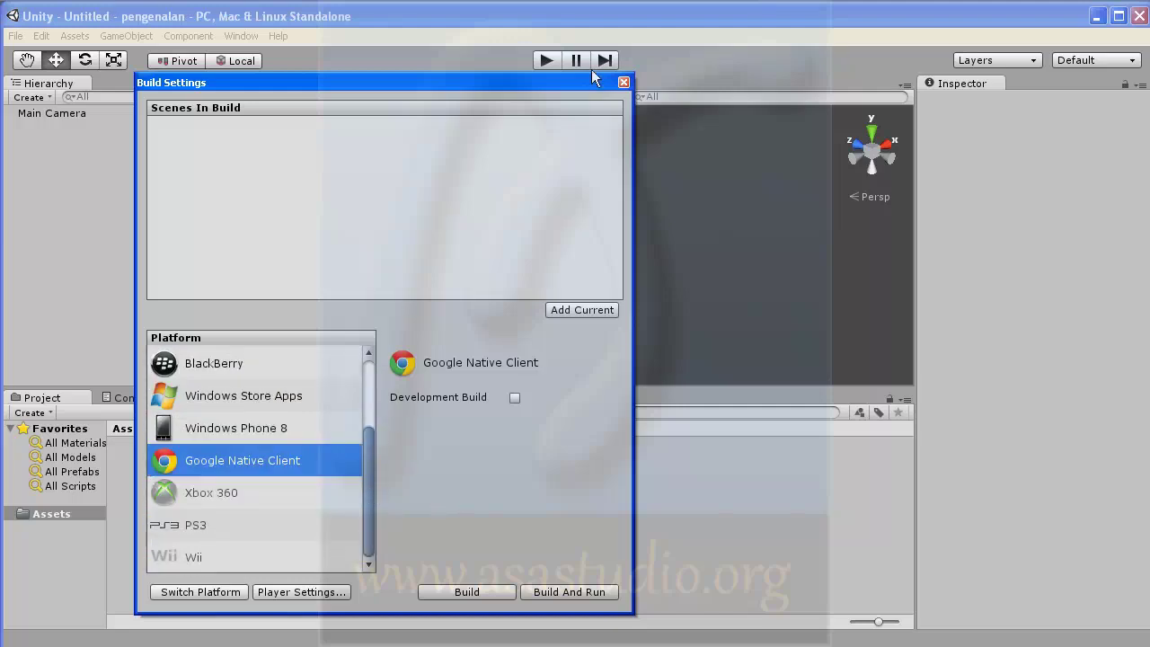
{"action": "left_click", "coordinate": [625, 82]}
{"action": "left_click", "coordinate": [42, 37]}
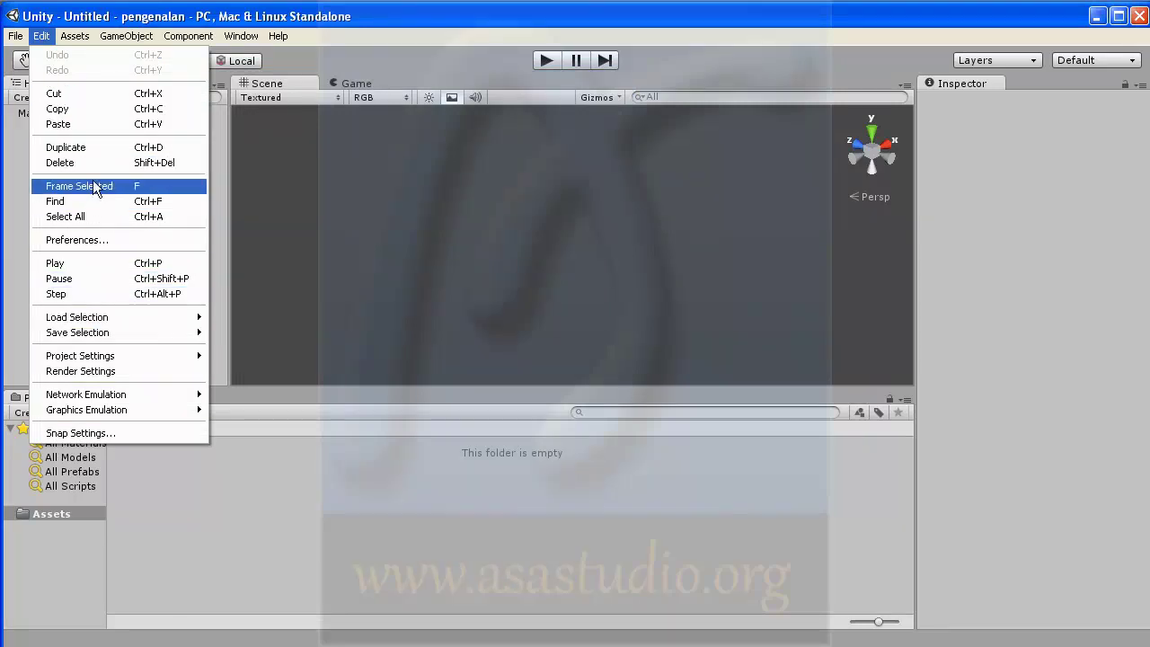
- Open Edit > Project Settings > Input and expand Axes, Fire1 and Fire2 in the Inspector
{"action": "mouse_move", "coordinate": [108, 358]}
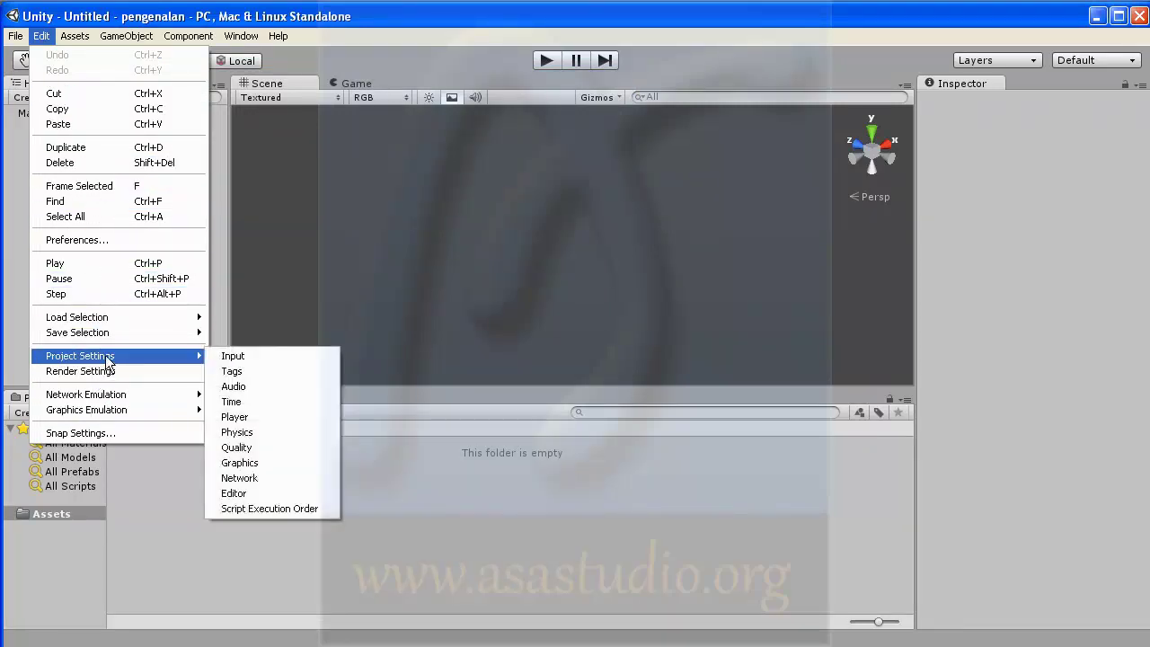
{"action": "left_click", "coordinate": [261, 355]}
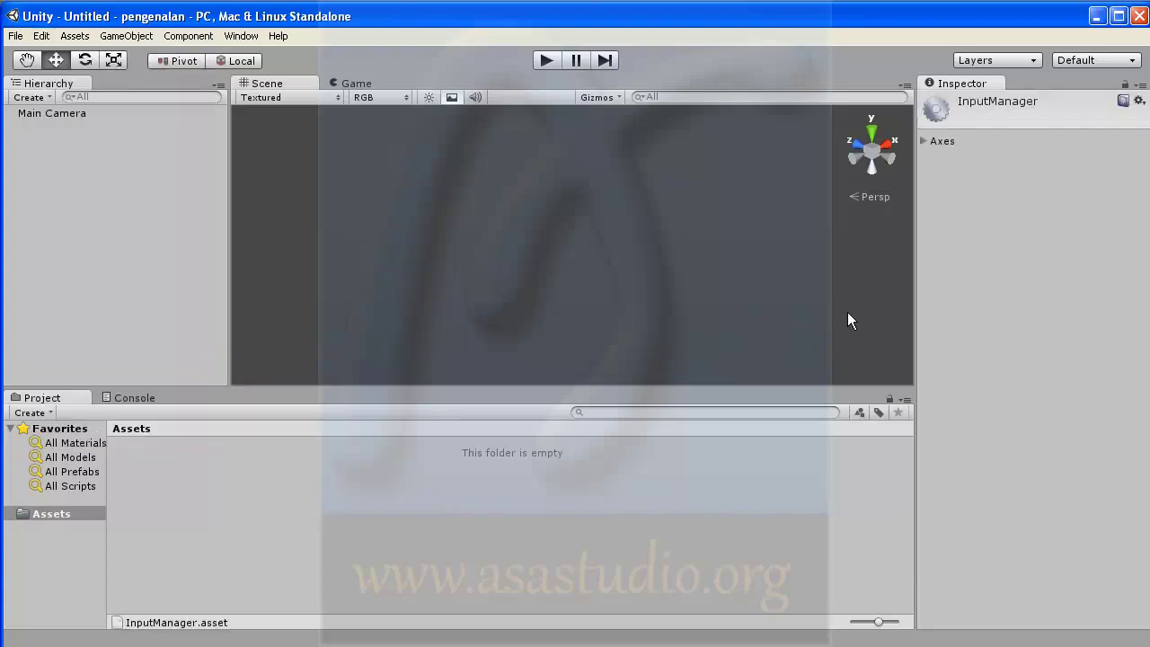
{"action": "left_click", "coordinate": [923, 141]}
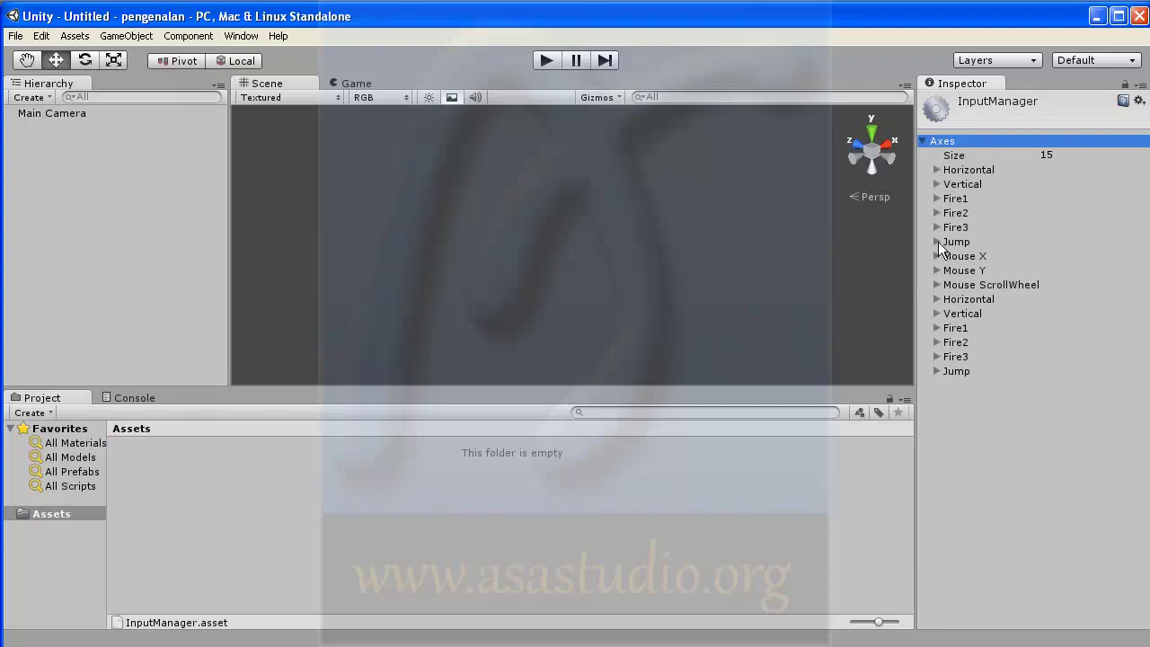
{"action": "left_click", "coordinate": [939, 198]}
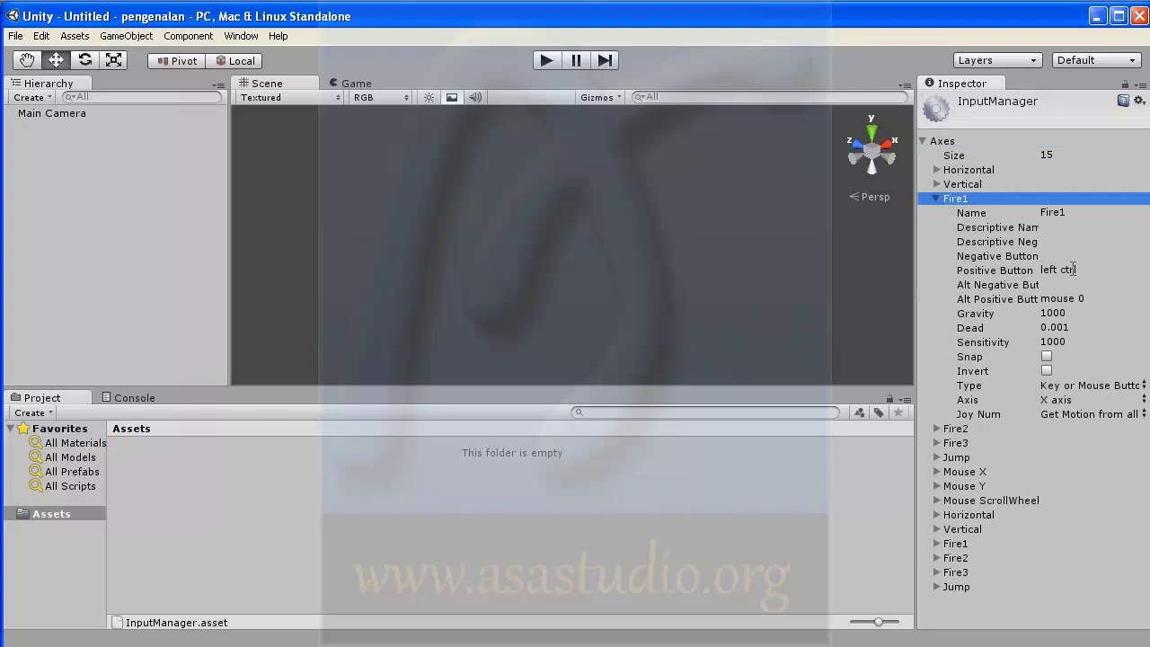
{"action": "left_click", "coordinate": [937, 428]}
{"action": "scroll", "coordinate": [1034, 341], "scroll_direction": "down", "scroll_amount": 5}
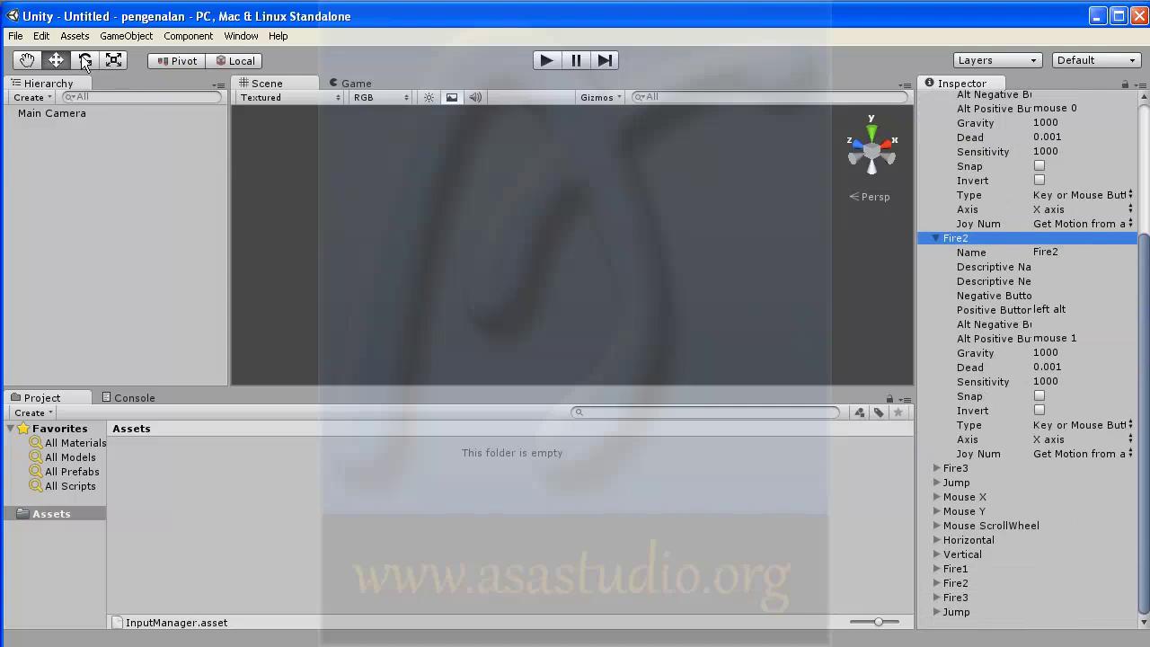
{"action": "left_click", "coordinate": [40, 37]}
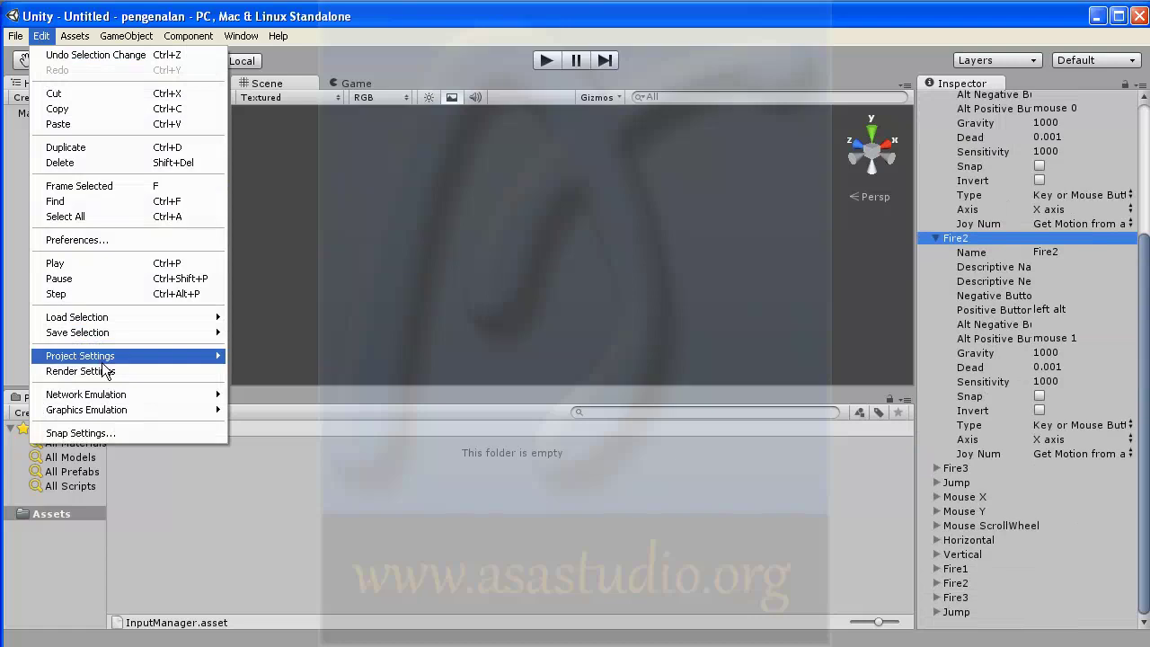
- Show Edit > Render Settings, then browse the Network and Graphics Emulation submenus
{"action": "mouse_move", "coordinate": [106, 359]}
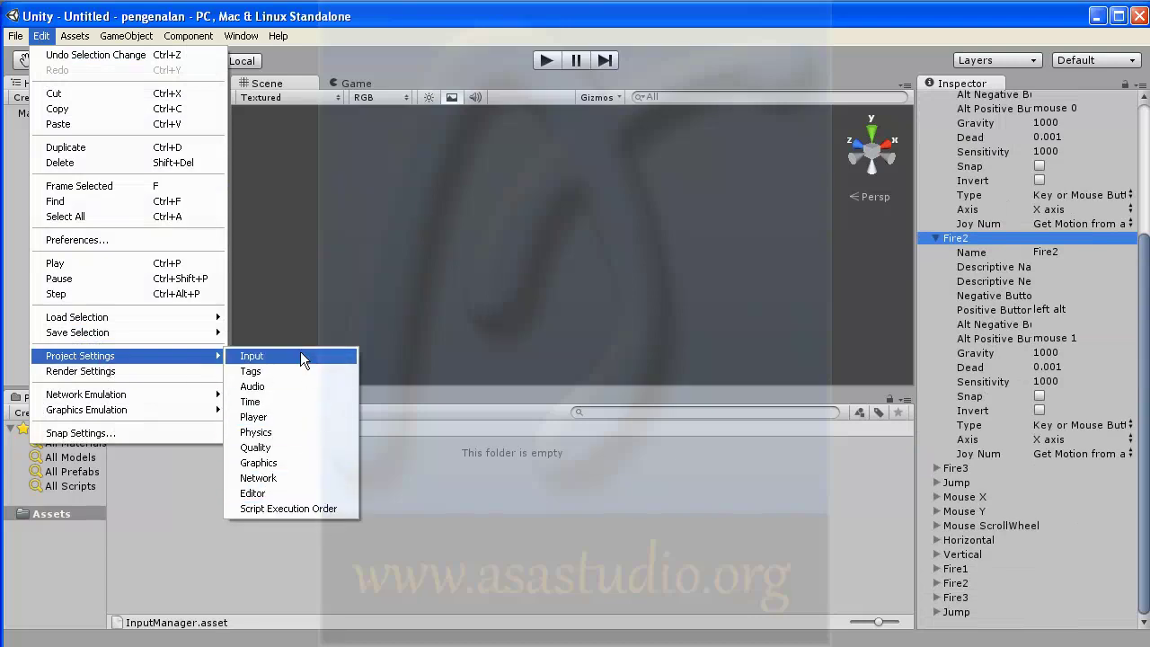
{"action": "left_click", "coordinate": [80, 369]}
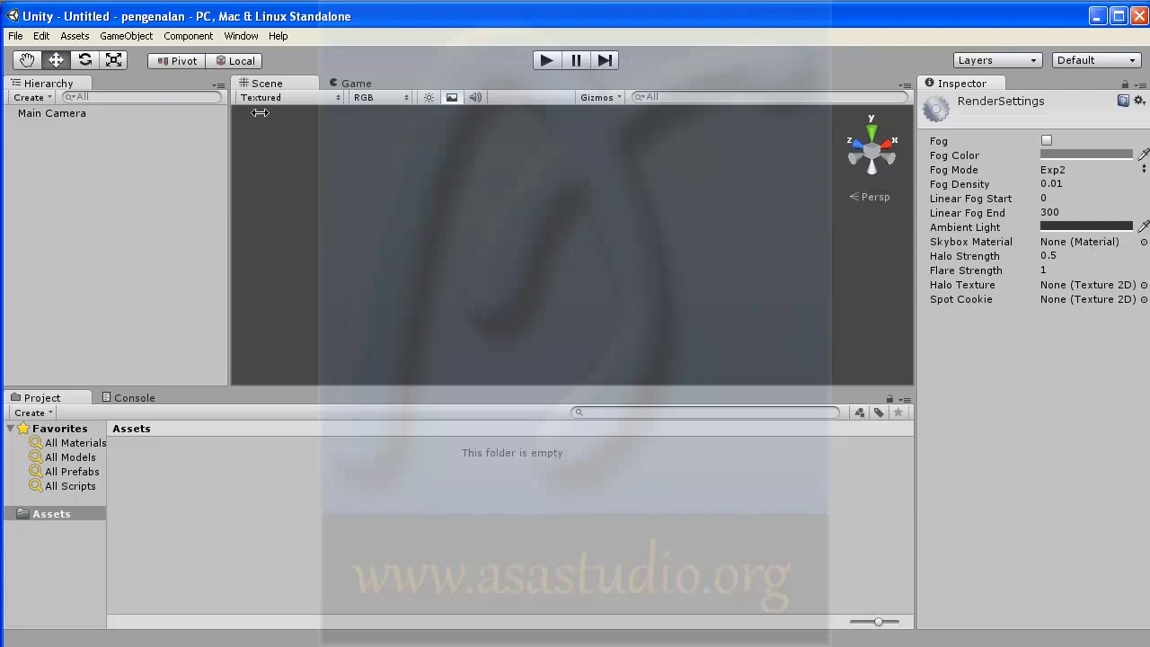
{"action": "left_click", "coordinate": [41, 36]}
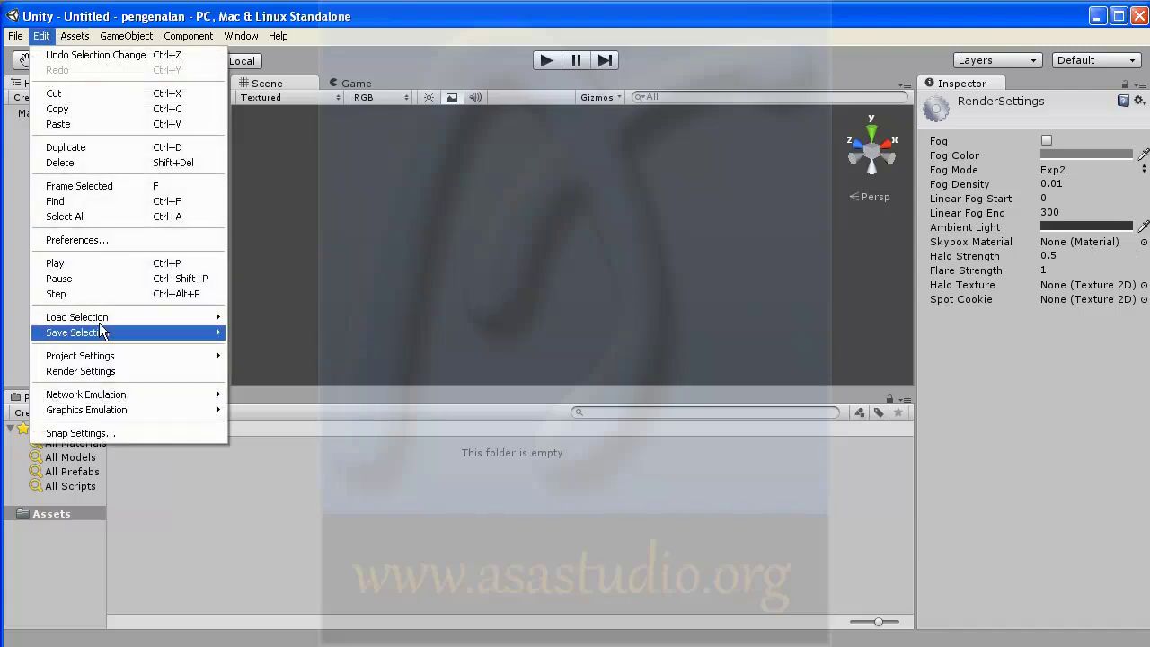
{"action": "mouse_move", "coordinate": [105, 401]}
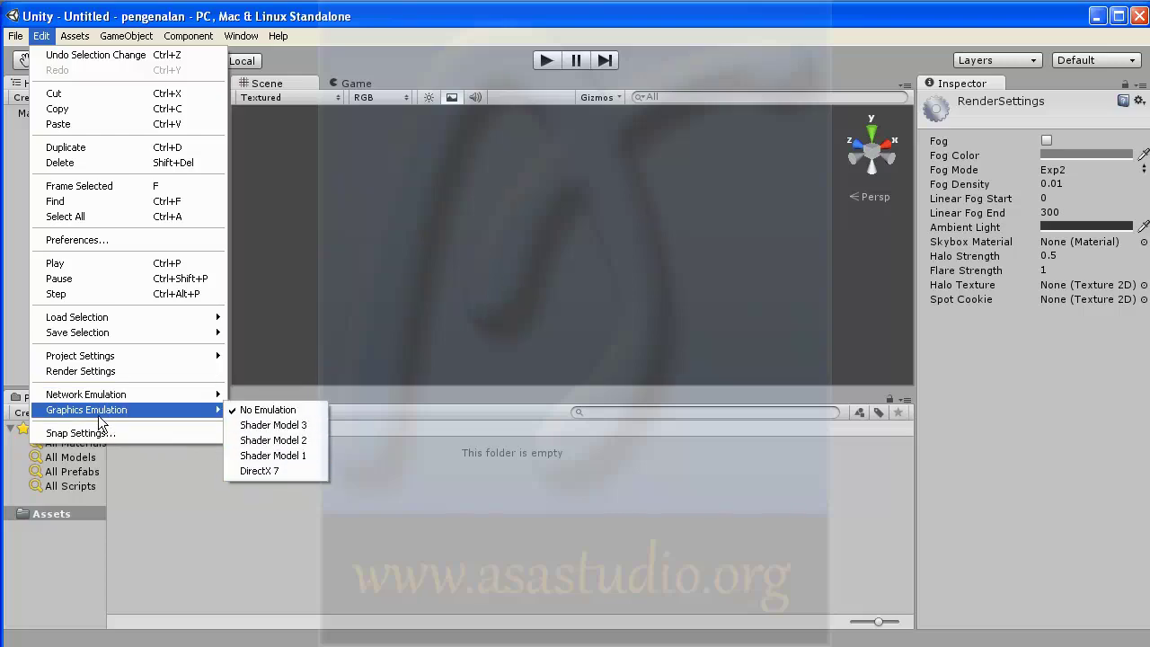
{"action": "mouse_move", "coordinate": [76, 36]}
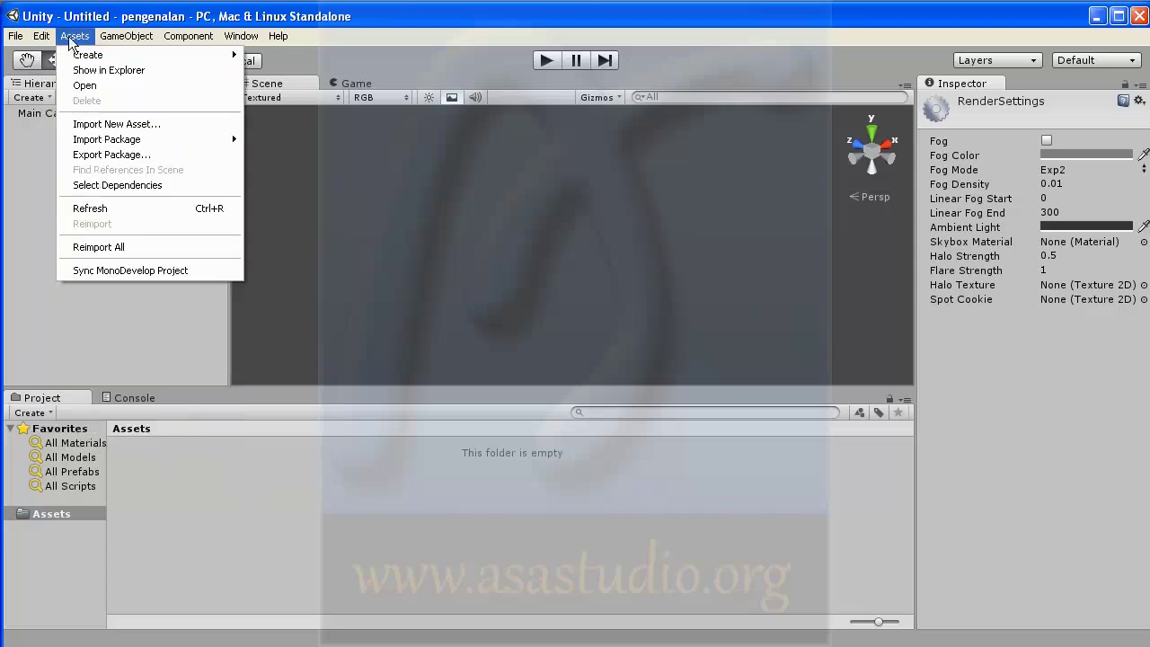
{"action": "mouse_move", "coordinate": [85, 60]}
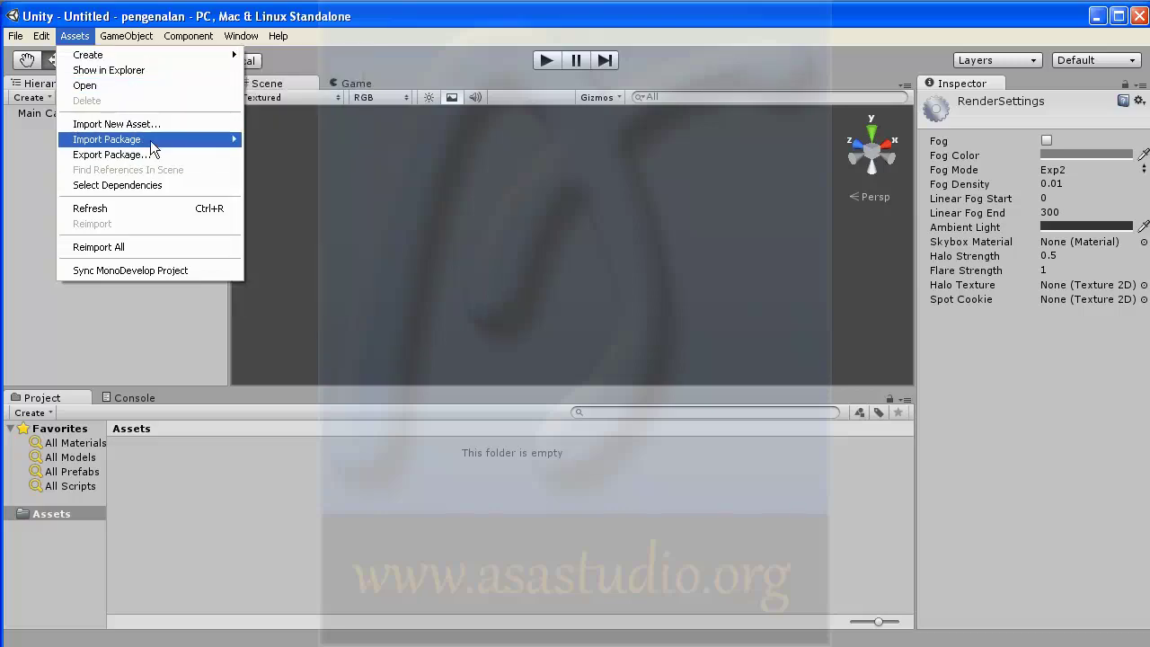
{"action": "mouse_move", "coordinate": [178, 140]}
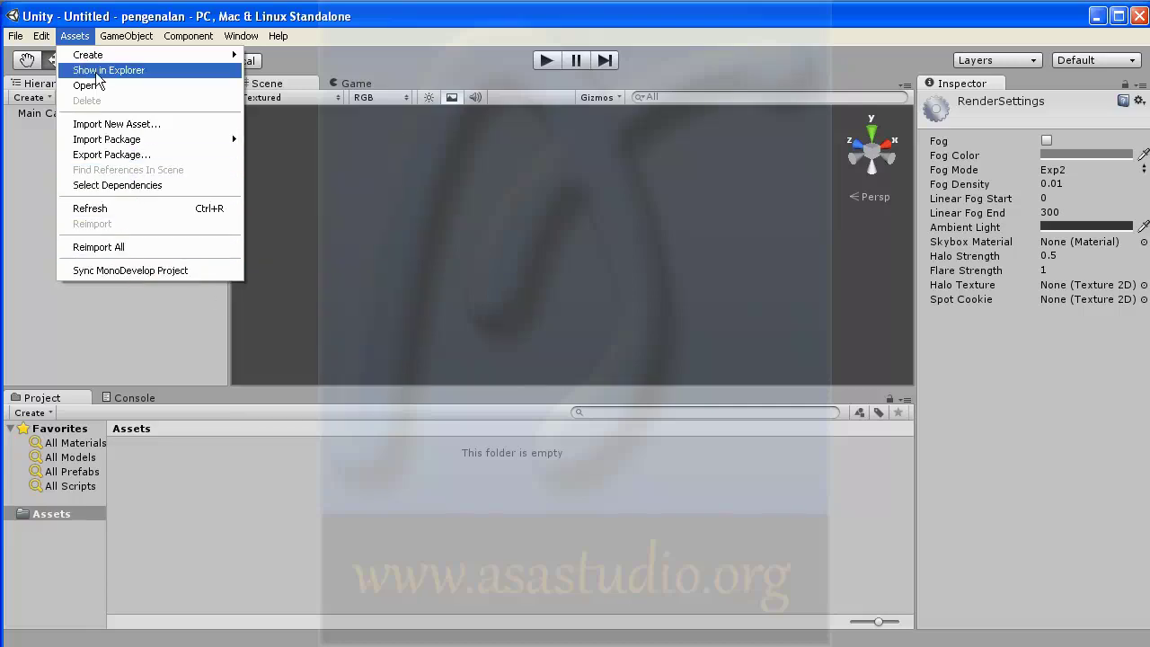
{"action": "mouse_move", "coordinate": [130, 36]}
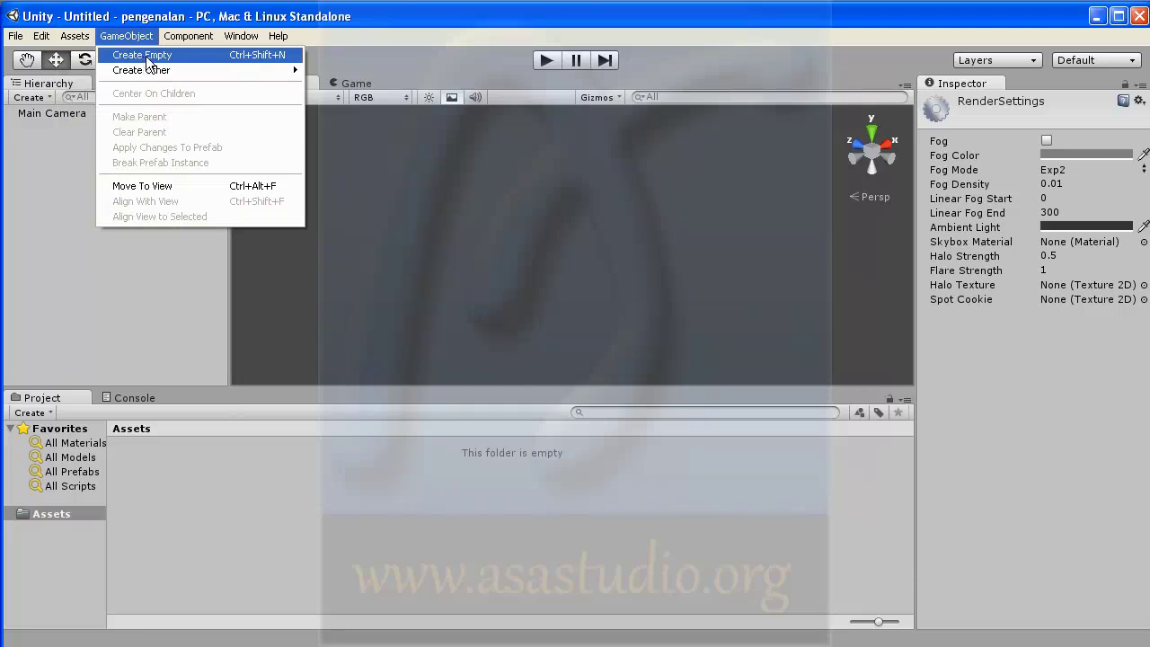
{"action": "mouse_move", "coordinate": [152, 71]}
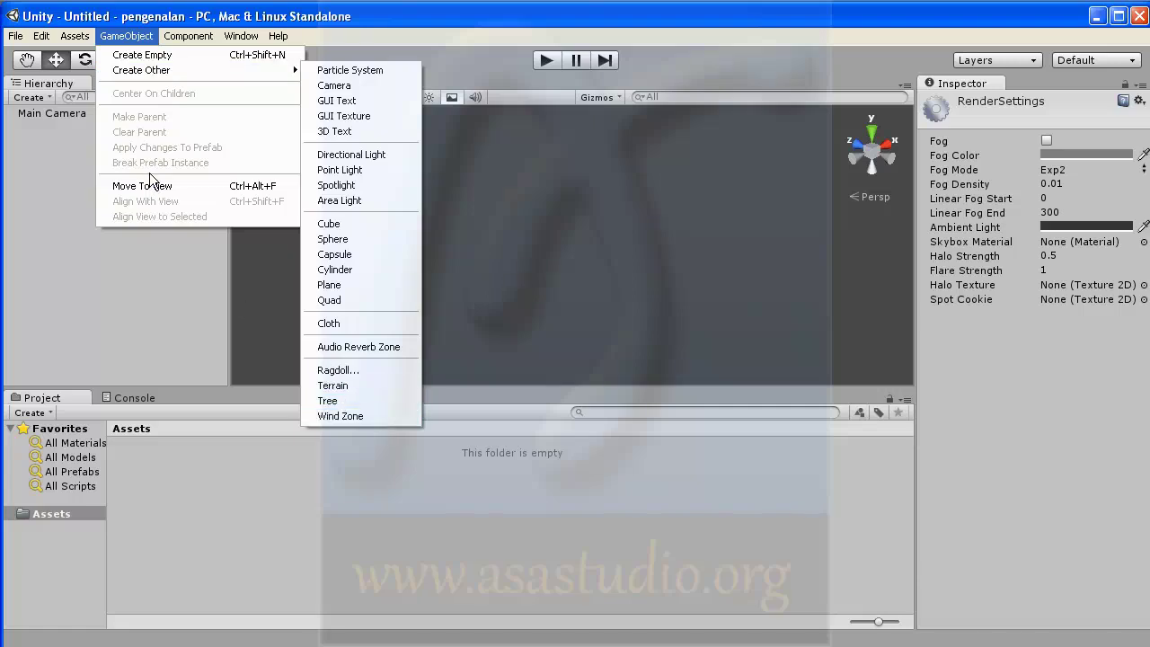
{"action": "mouse_move", "coordinate": [187, 36]}
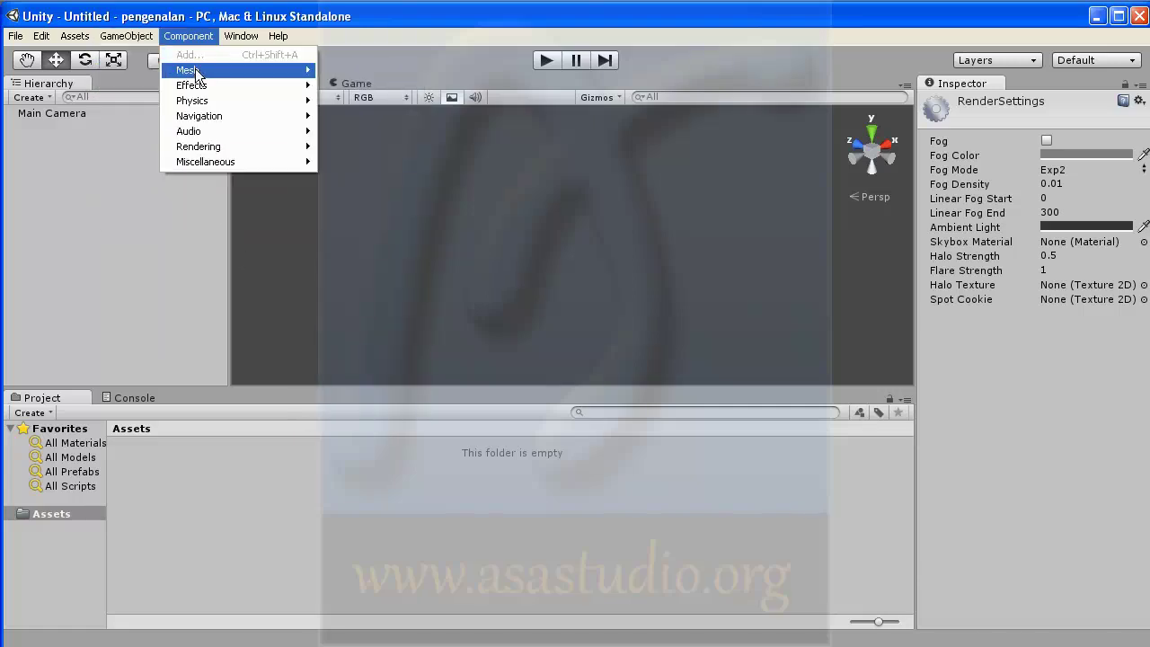
{"action": "mouse_move", "coordinate": [196, 77]}
{"action": "mouse_move", "coordinate": [244, 82]}
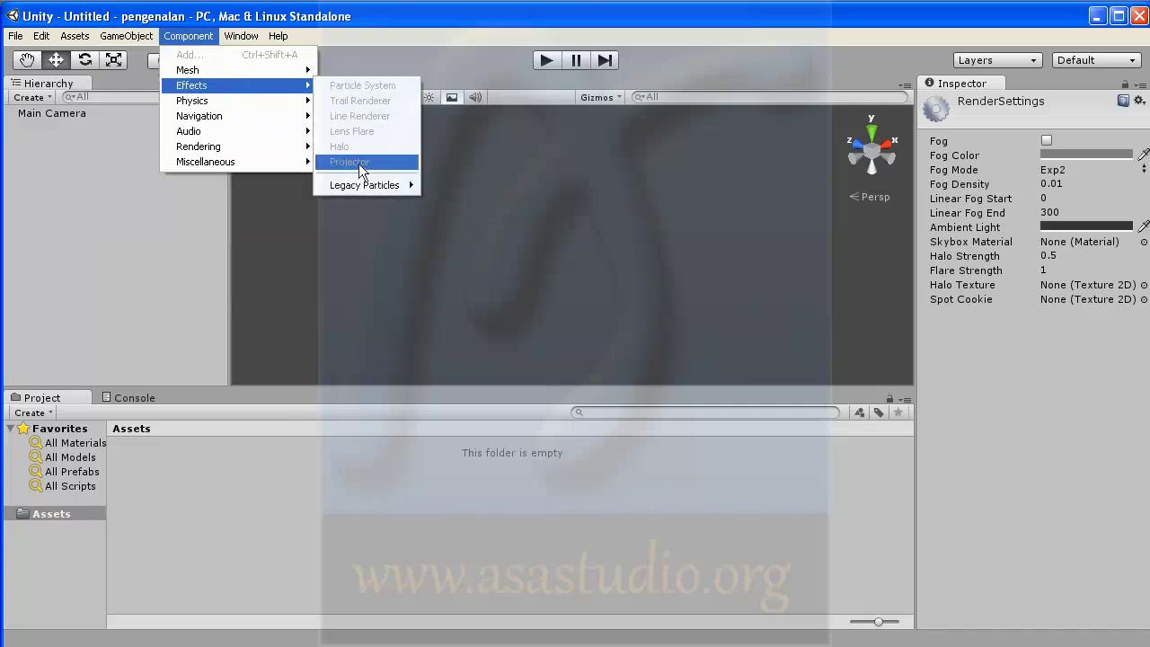
{"action": "mouse_move", "coordinate": [142, 37]}
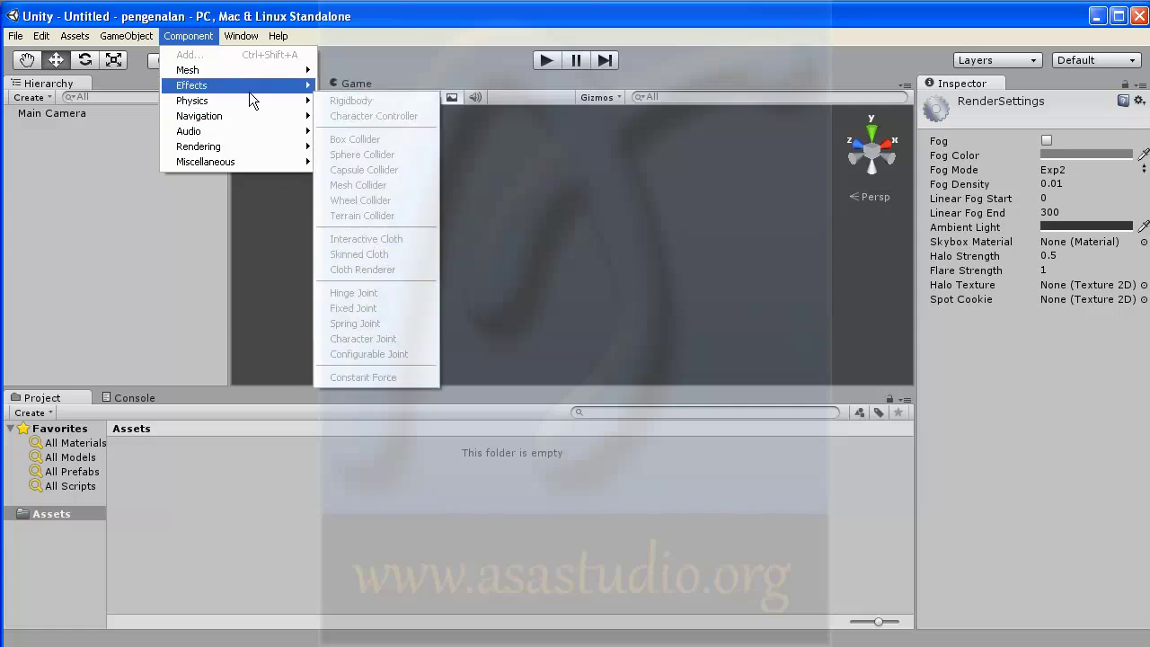
{"action": "mouse_move", "coordinate": [243, 119]}
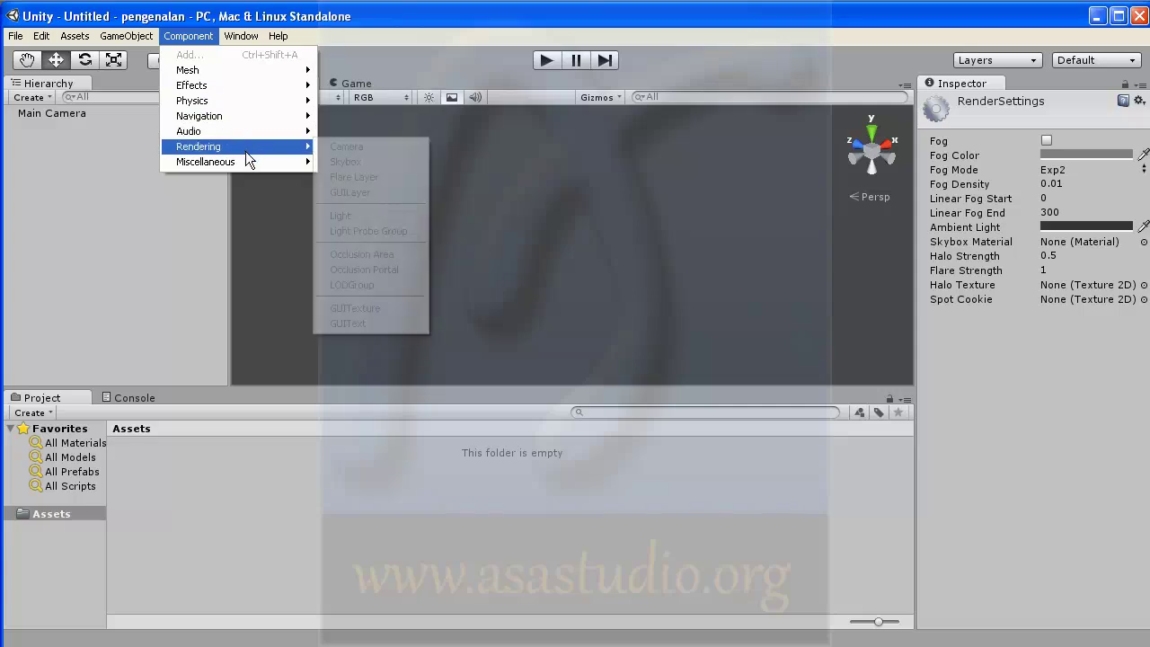
{"action": "mouse_move", "coordinate": [238, 38]}
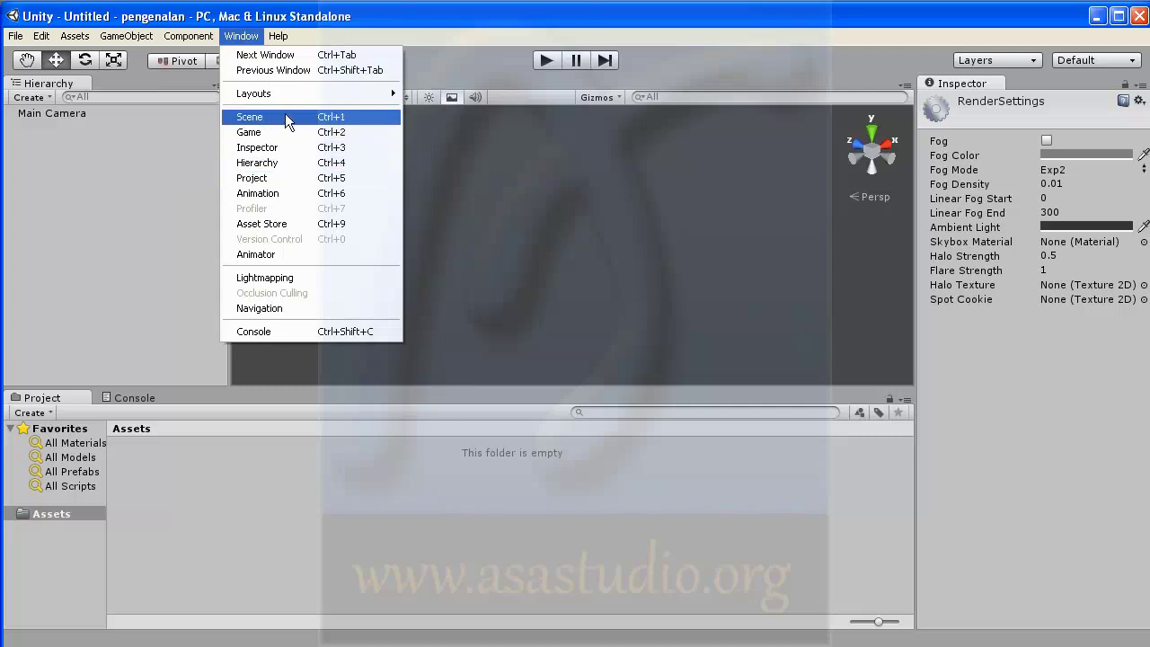
- Switch the main view to the Game preview
{"action": "left_click", "coordinate": [581, 191]}
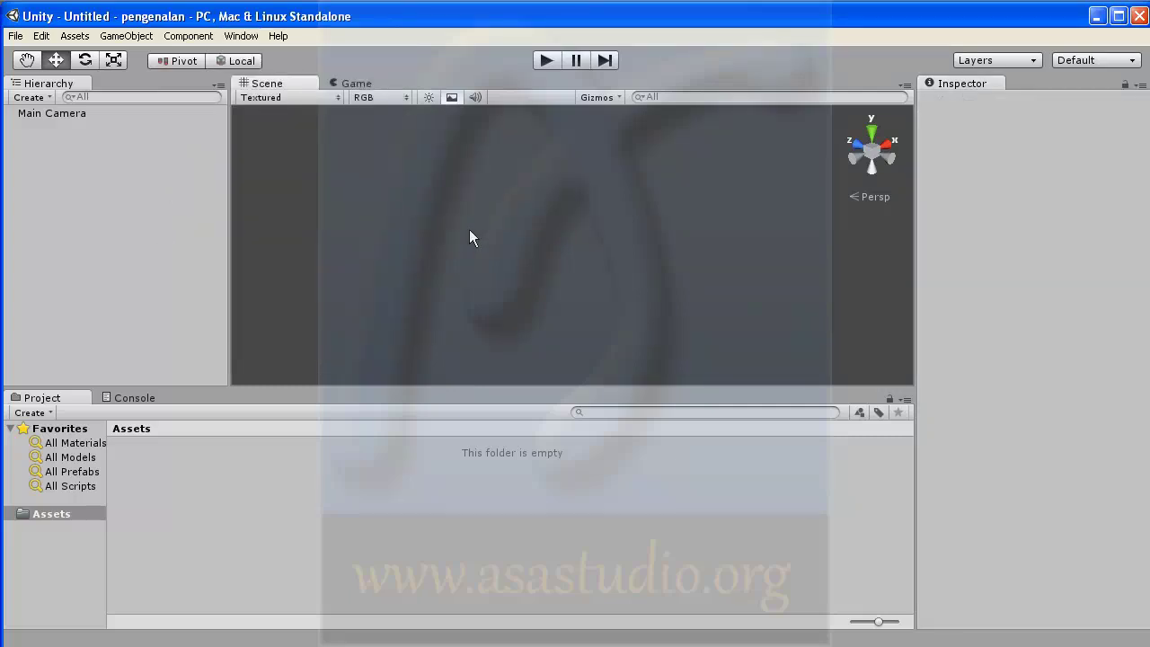
{"action": "left_click", "coordinate": [349, 81]}
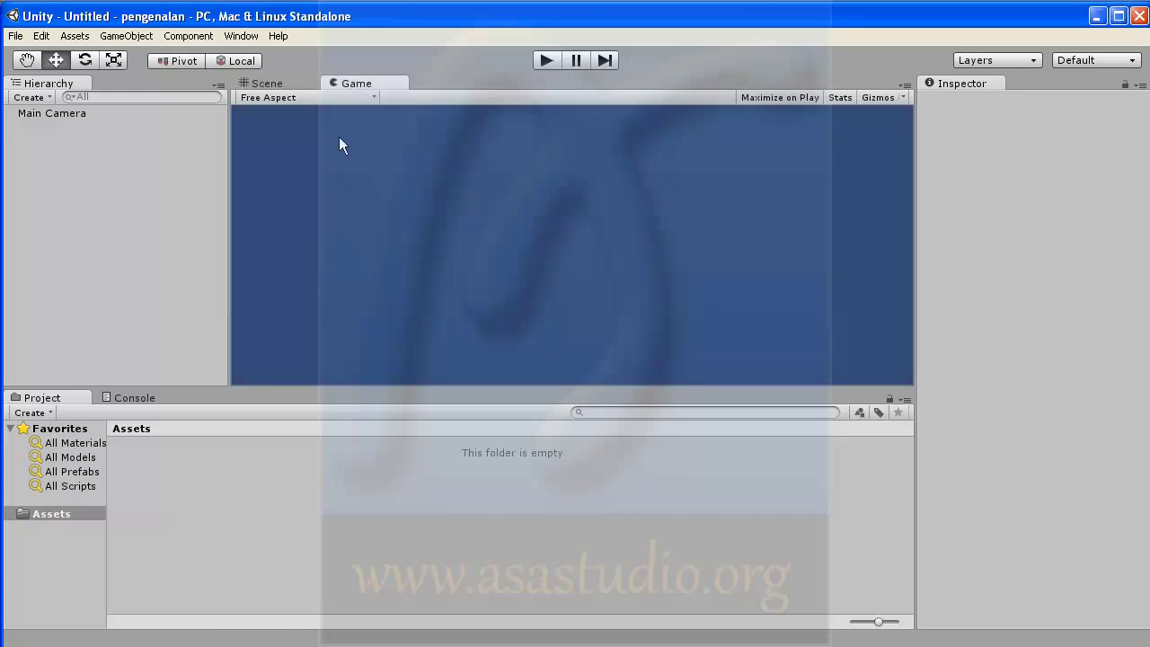
{"action": "left_click", "coordinate": [242, 36]}
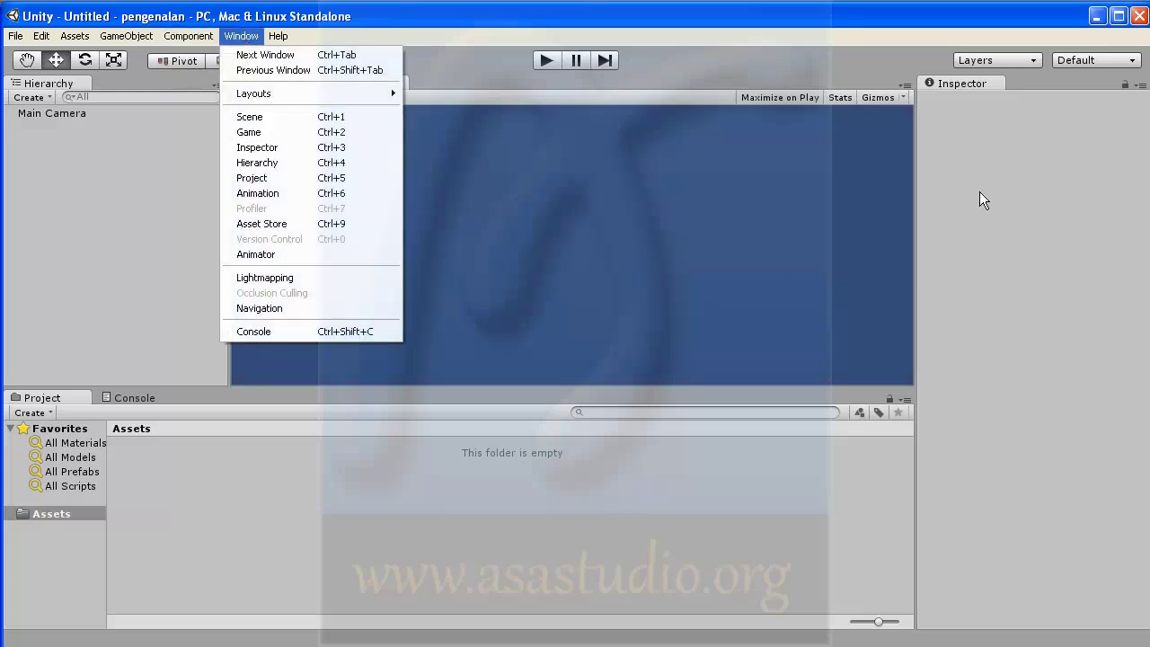
{"action": "left_click", "coordinate": [956, 96]}
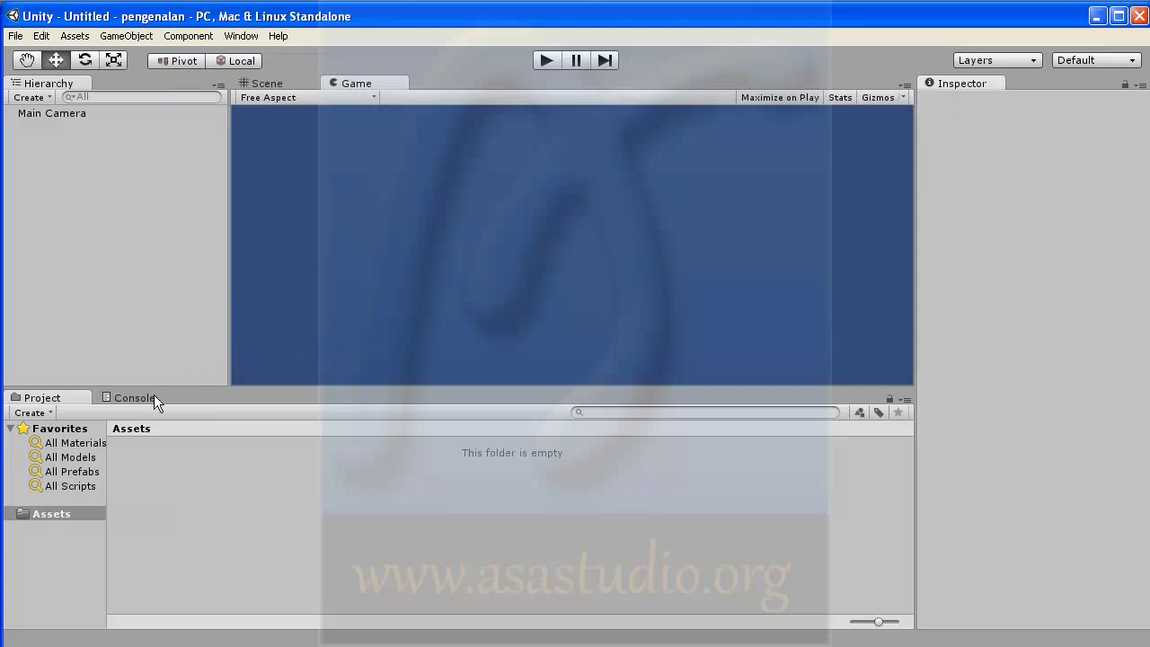
- Toggle between the Console and Project panels, then widen the Project folder tree
{"action": "left_click", "coordinate": [135, 398]}
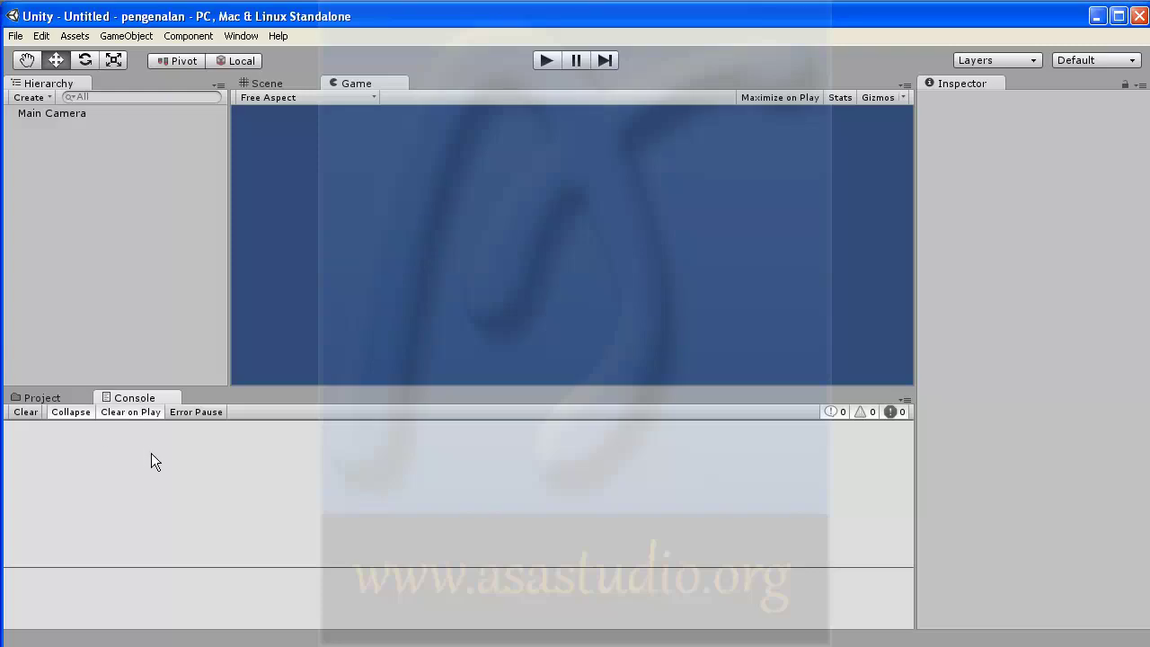
{"action": "left_click", "coordinate": [51, 401]}
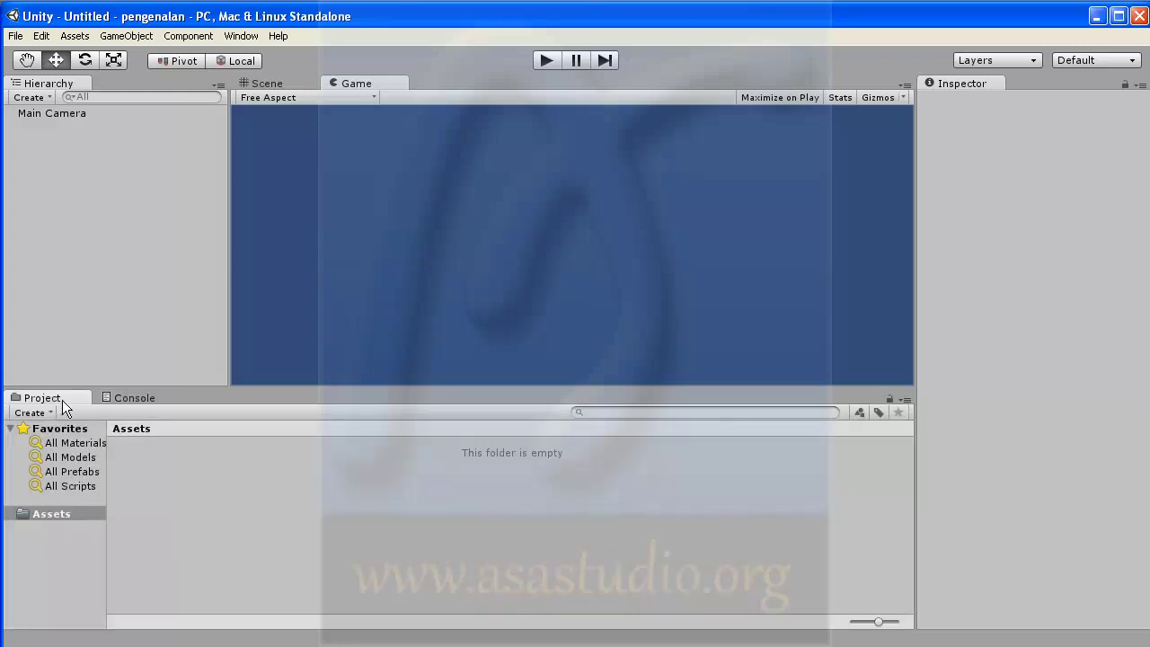
{"action": "left_click", "coordinate": [133, 399]}
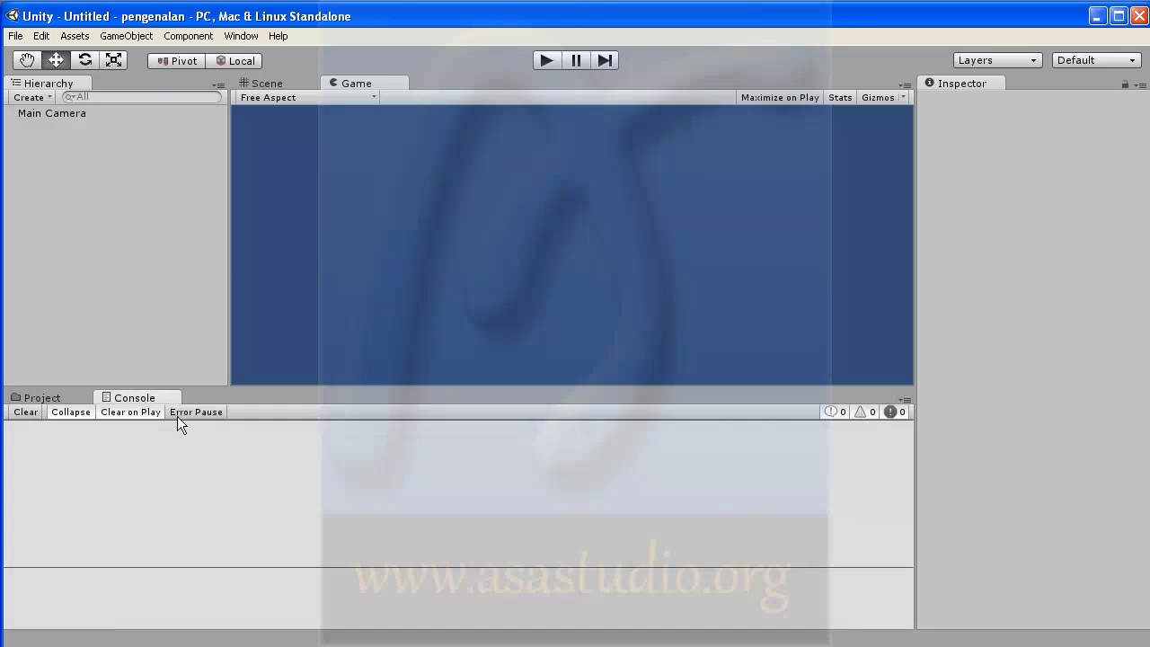
{"action": "left_click", "coordinate": [64, 396]}
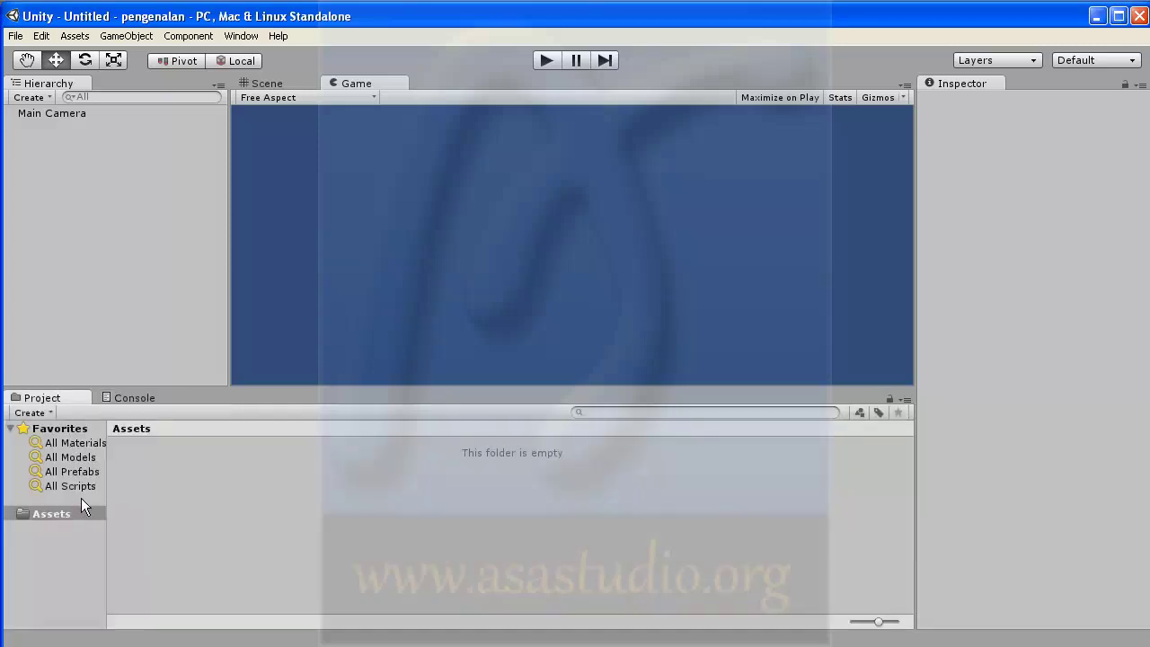
{"action": "left_click_drag", "start_coordinate": [107, 456], "coordinate": [171, 456]}
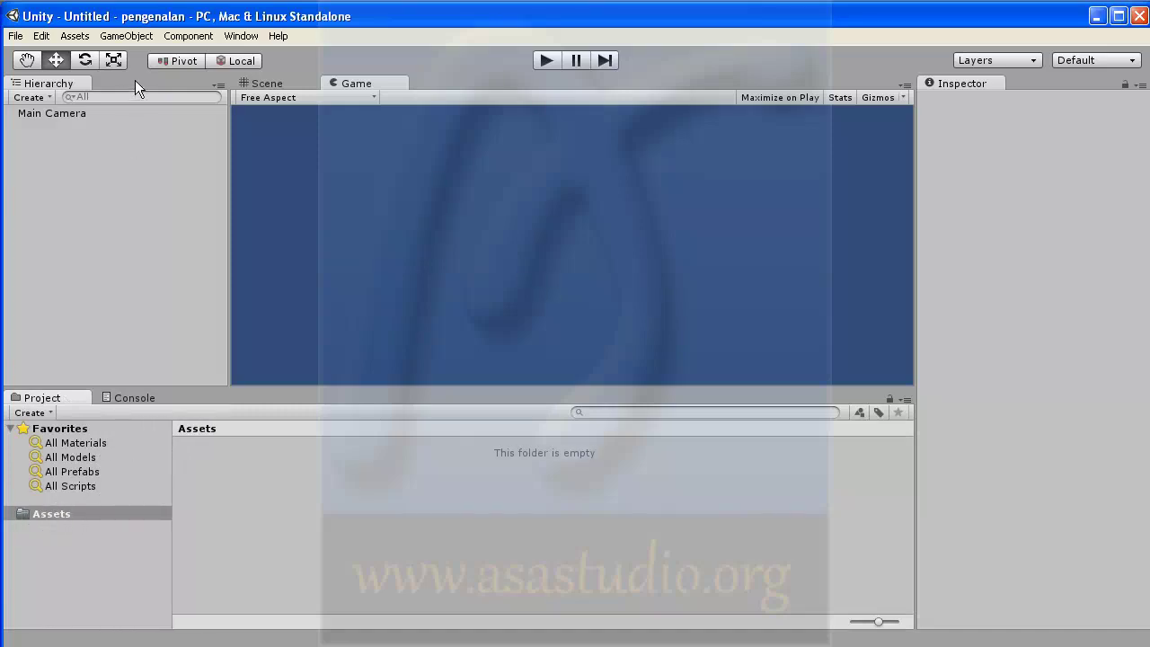
{"action": "left_click", "coordinate": [238, 35]}
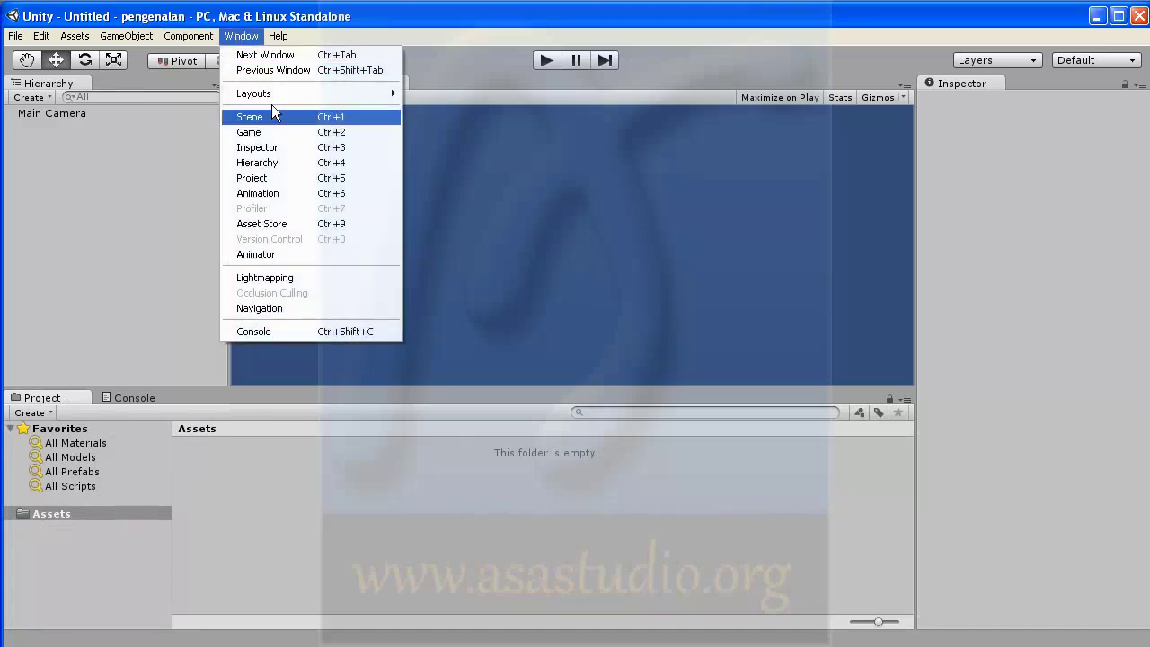
- Open Window > Animation, move the floating editor to the middle, then close it
{"action": "left_click", "coordinate": [282, 191]}
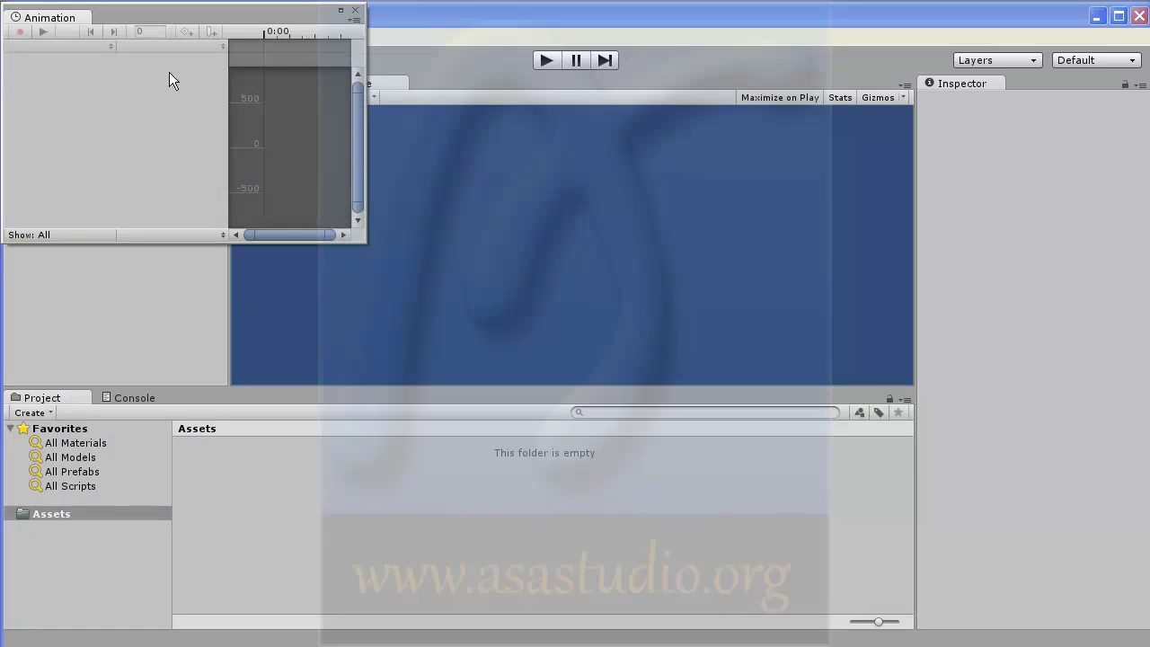
{"action": "left_click_drag", "start_coordinate": [137, 16], "coordinate": [452, 203]}
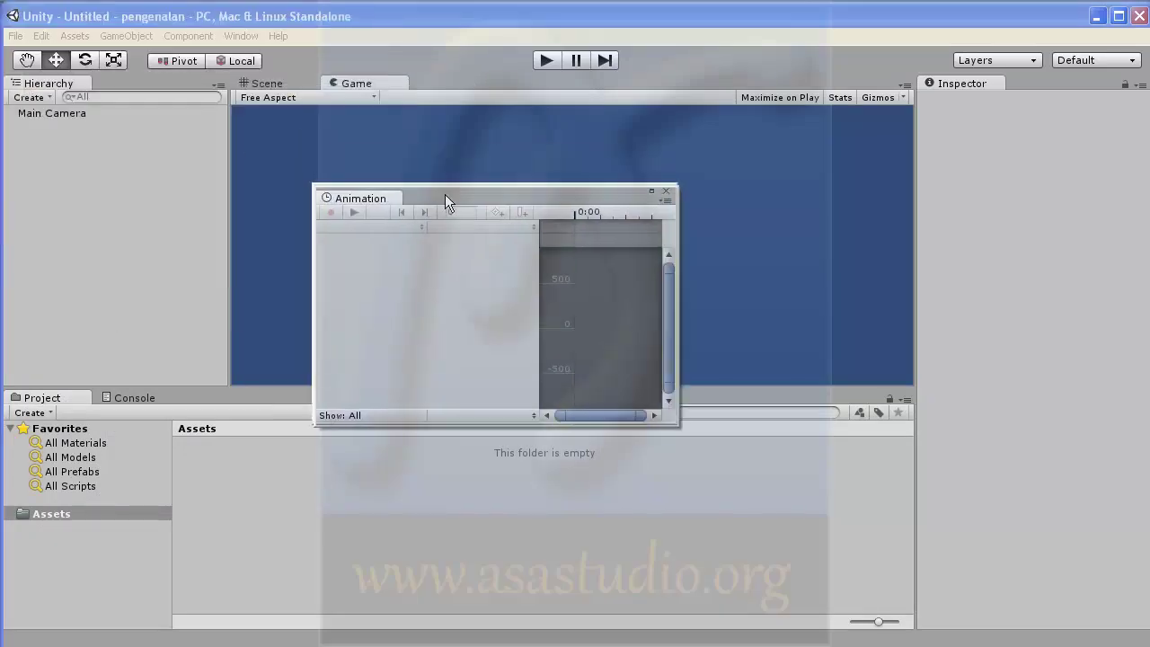
{"action": "left_click", "coordinate": [668, 198]}
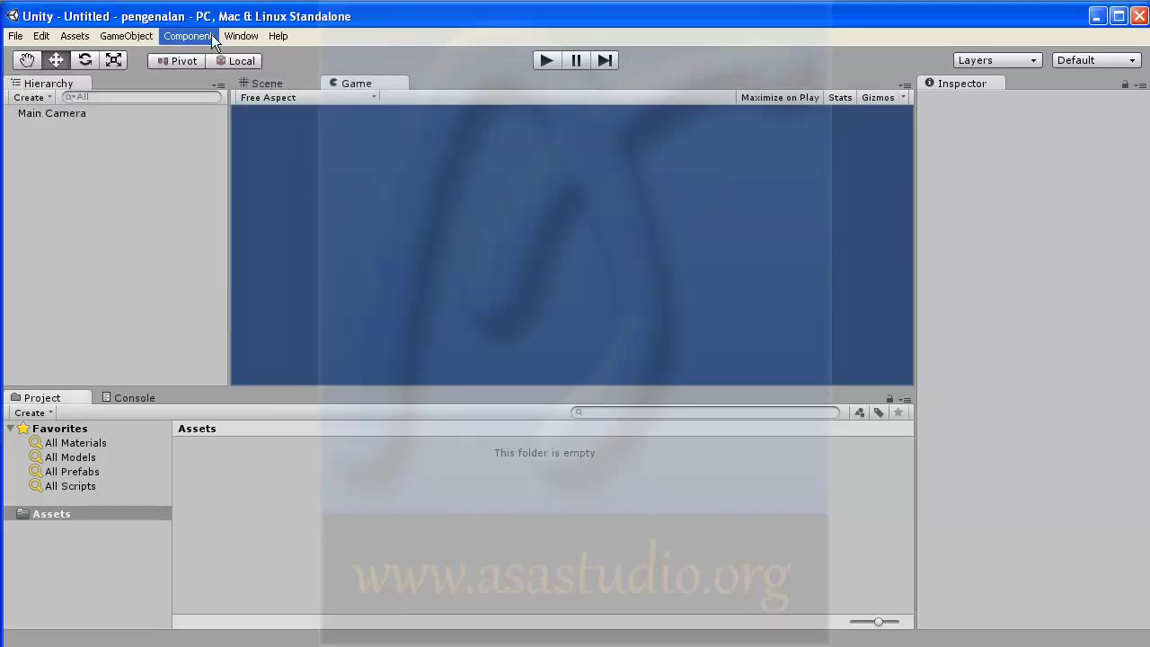
- Browse Window > Layouts, then open Help > Scripting Reference
{"action": "left_click", "coordinate": [255, 40]}
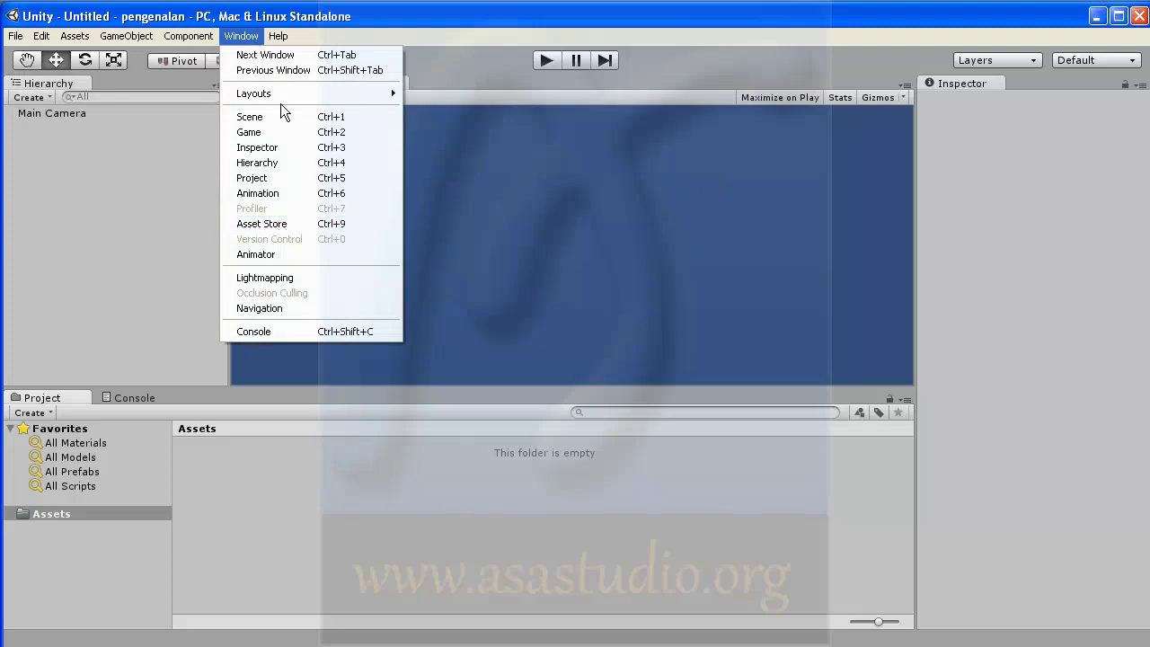
{"action": "mouse_move", "coordinate": [280, 95]}
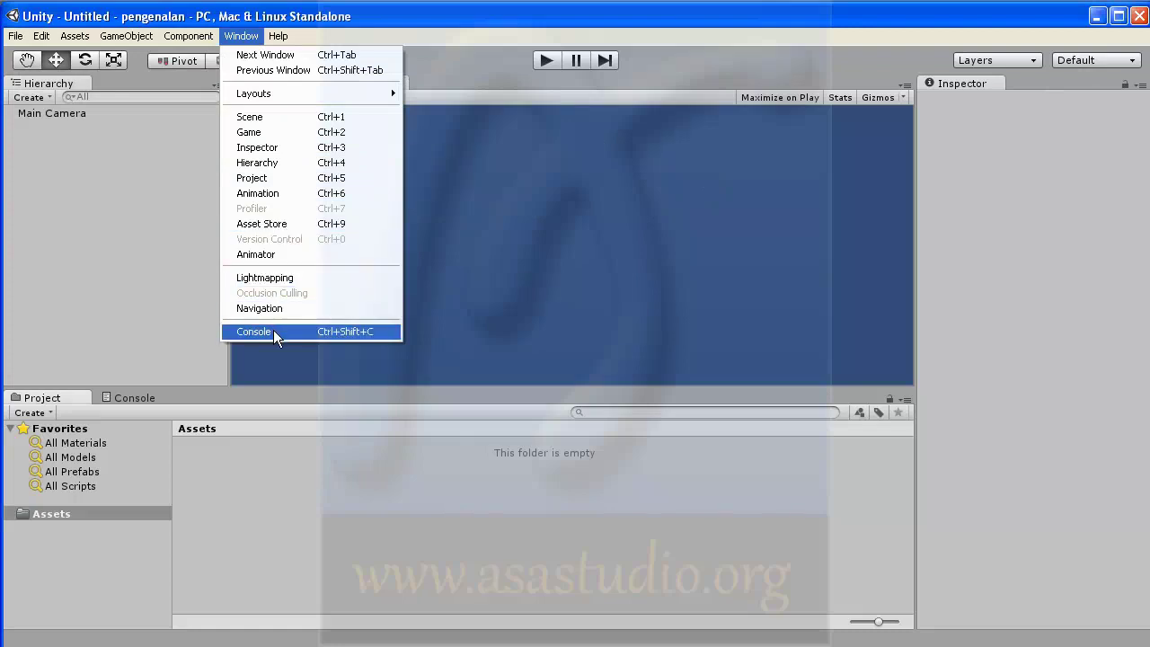
{"action": "mouse_move", "coordinate": [271, 36]}
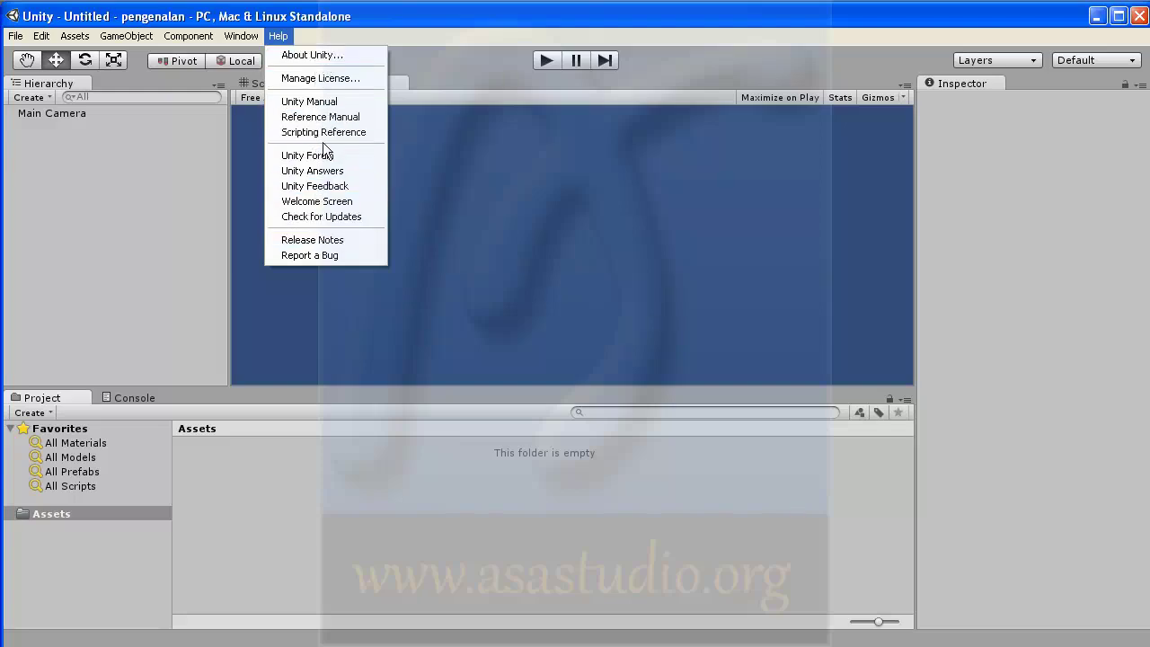
{"action": "left_click", "coordinate": [326, 135]}
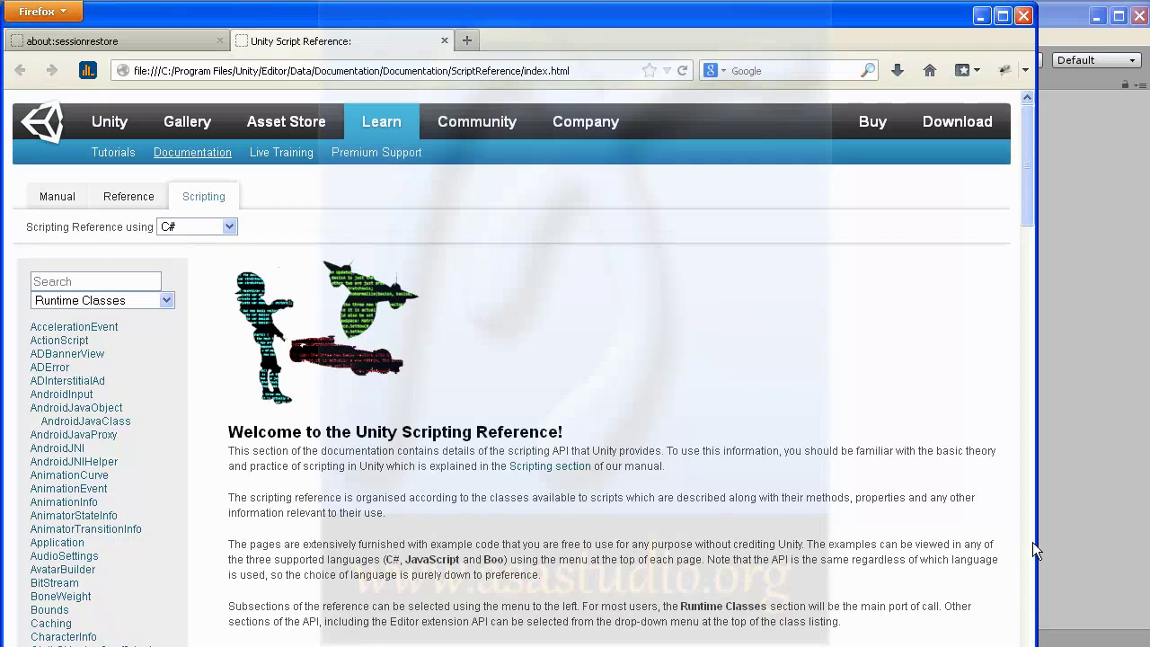
- Maximize Firefox and search the scripting reference for 'input'
{"action": "left_click_drag", "start_coordinate": [1033, 550], "coordinate": [1149, 540]}
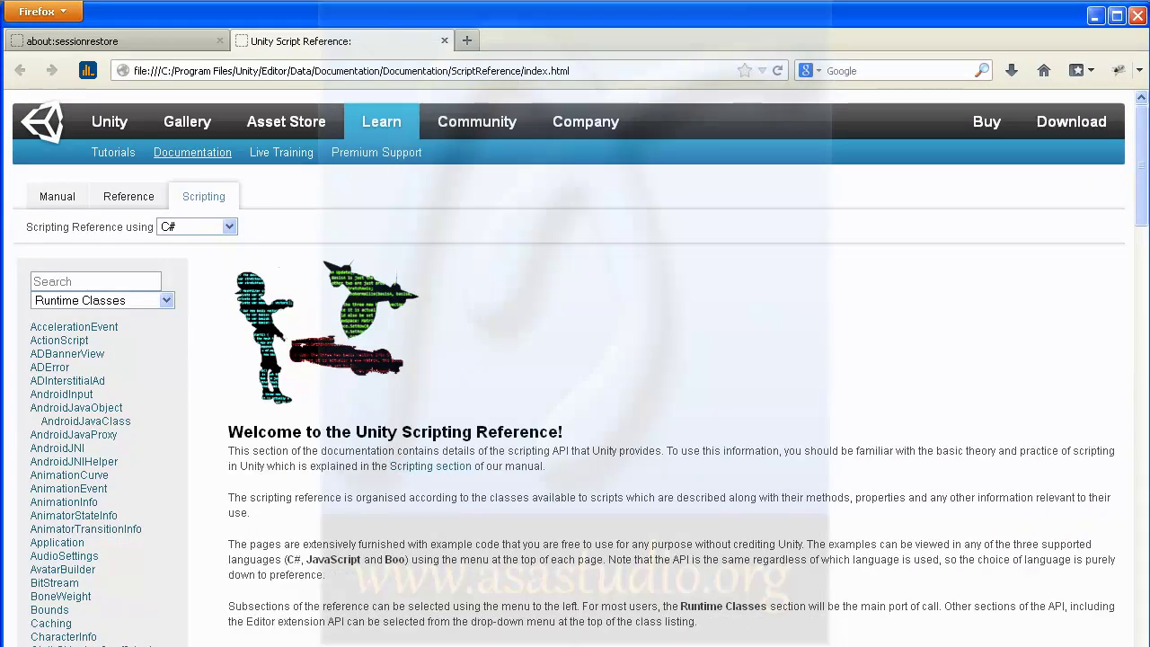
{"action": "left_click_drag", "start_coordinate": [575, 646], "coordinate": [575, 635]}
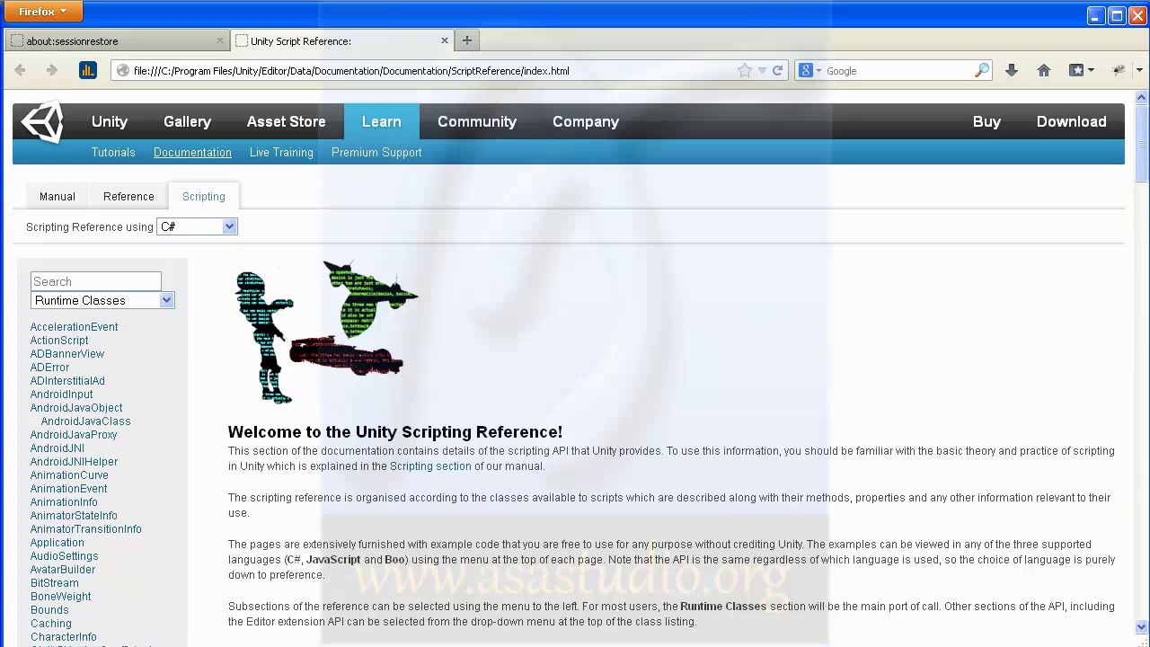
{"action": "left_click", "coordinate": [88, 283]}
{"action": "type", "text": "inputu"}
{"action": "key", "text": "BackSpace"}
{"action": "key", "text": "Return"}
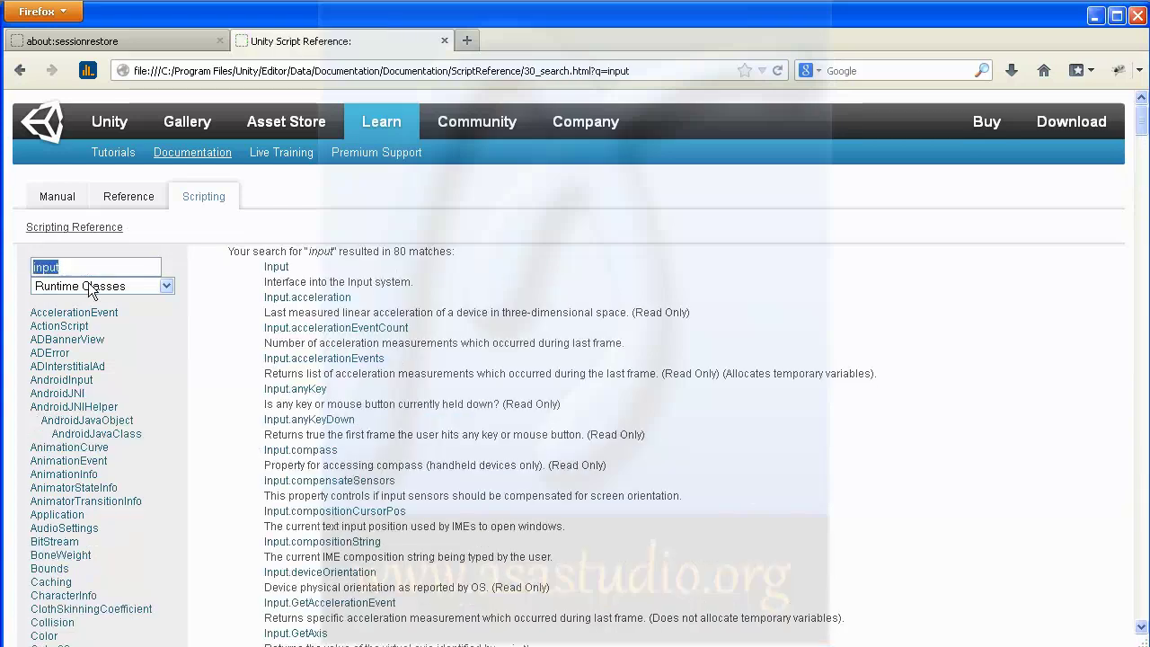
- Open the Input class page, scroll through its variables and functions, then return to Unity
{"action": "left_click", "coordinate": [278, 270]}
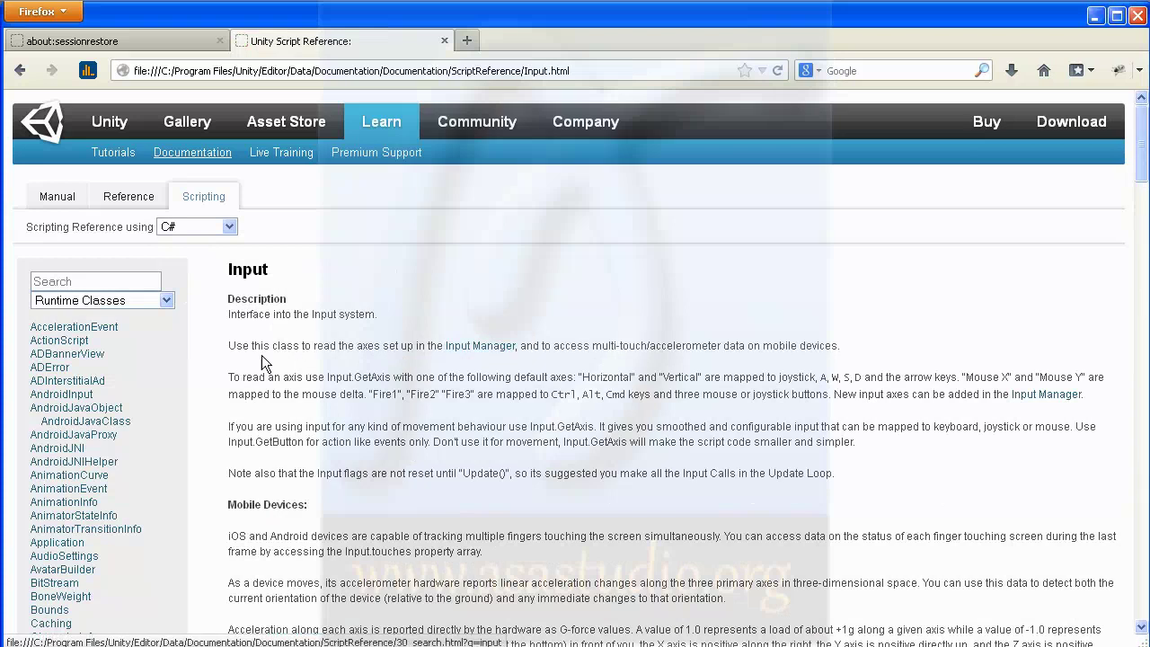
{"action": "scroll", "coordinate": [388, 346], "scroll_direction": "down", "scroll_amount": 10}
{"action": "scroll", "coordinate": [390, 344], "scroll_direction": "down", "scroll_amount": 6}
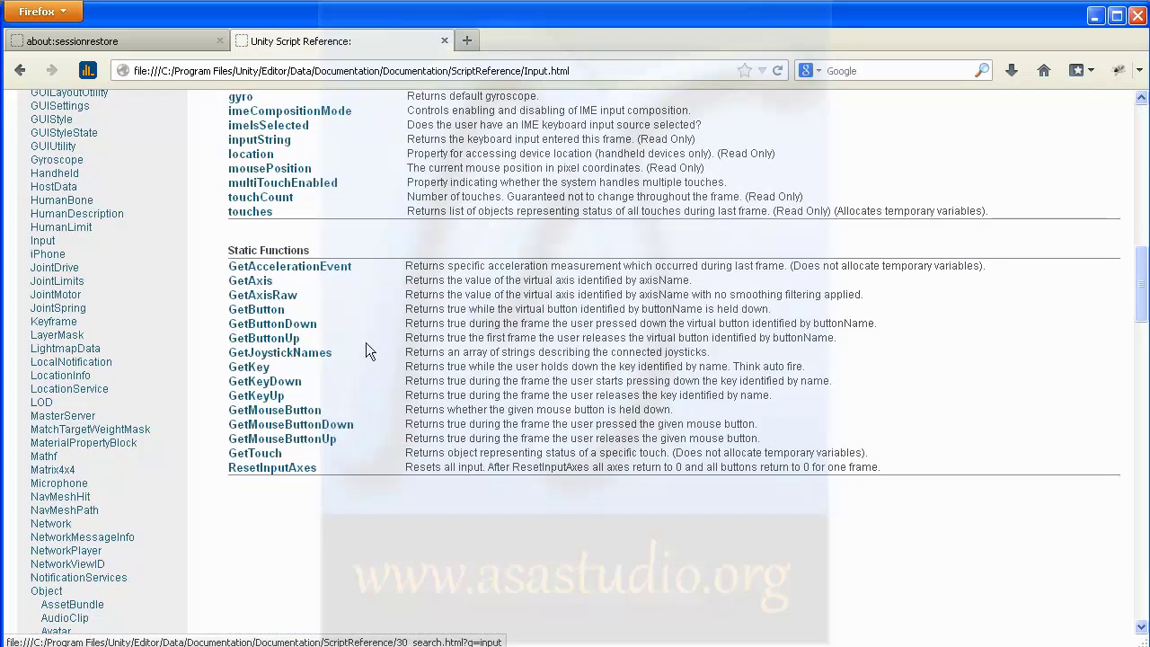
{"action": "scroll", "coordinate": [315, 242], "scroll_direction": "up", "scroll_amount": 4}
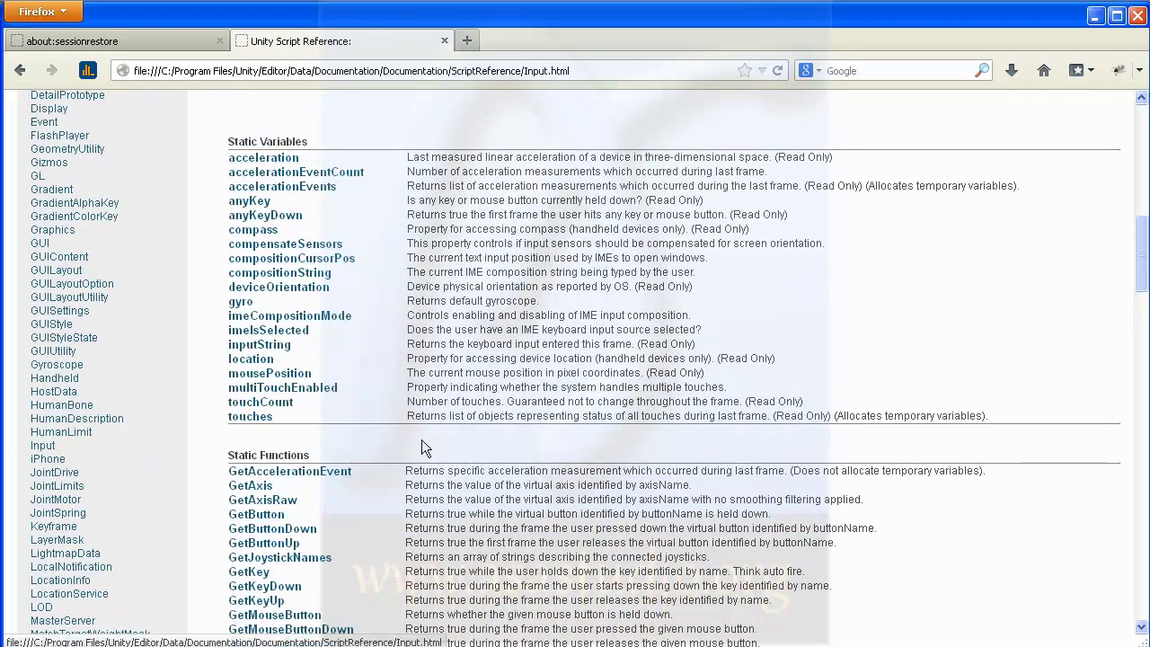
{"action": "scroll", "coordinate": [422, 438], "scroll_direction": "down", "scroll_amount": 4}
{"action": "scroll", "coordinate": [421, 438], "scroll_direction": "up", "scroll_amount": 4}
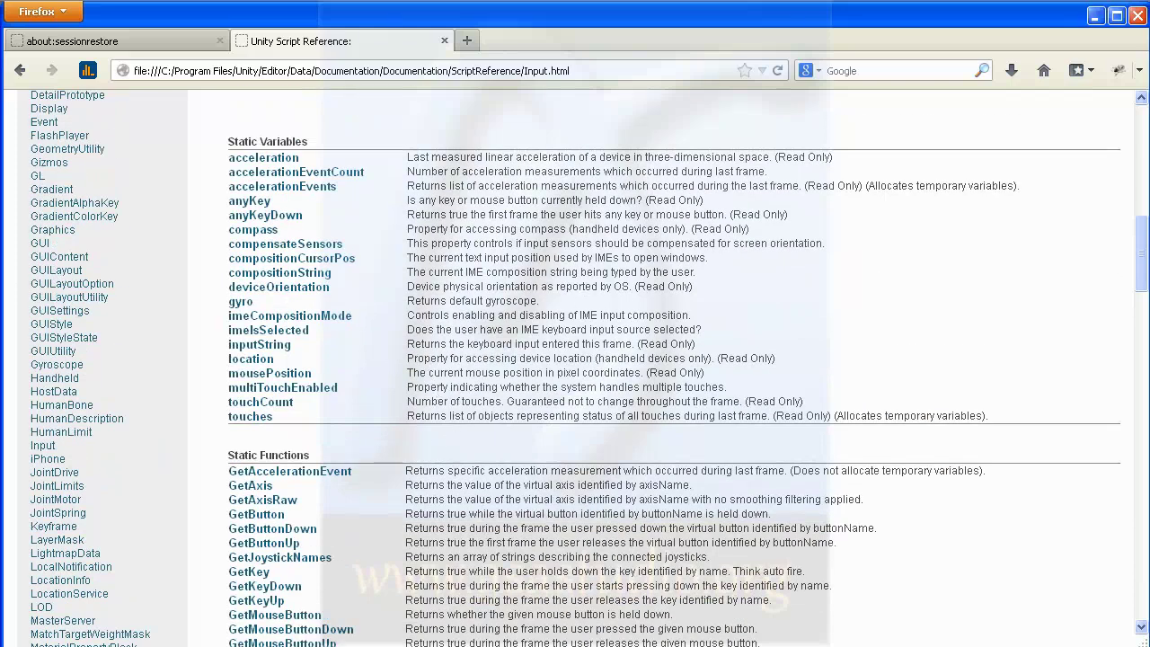
{"action": "key", "text": "alt+Tab"}
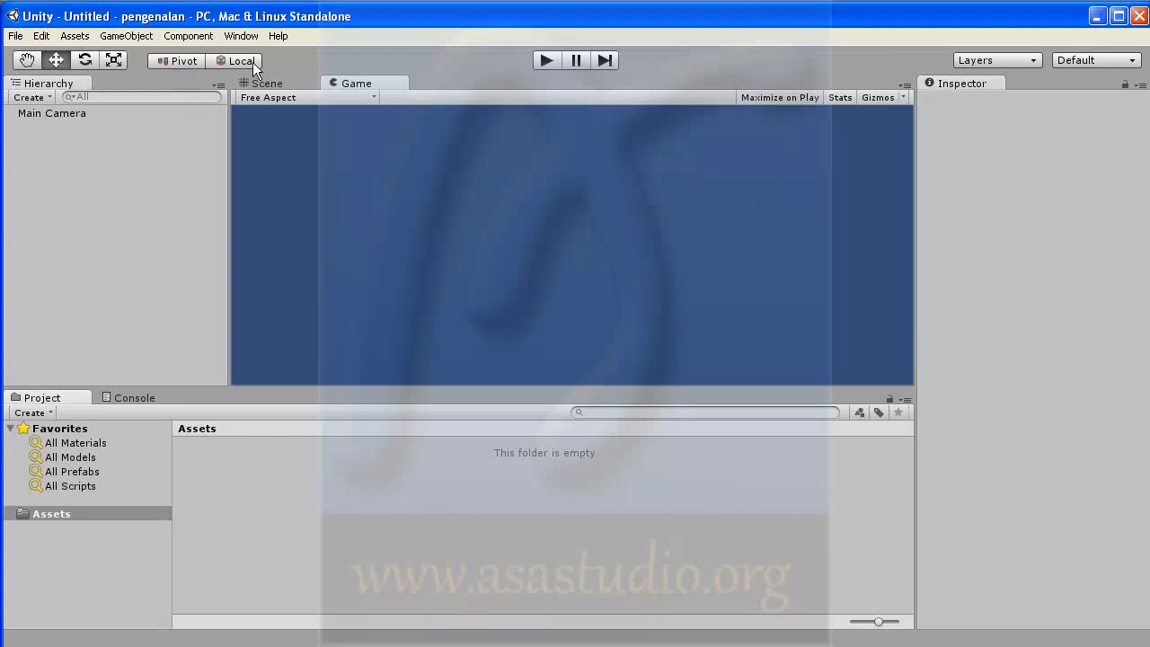
{"action": "left_click", "coordinate": [135, 37]}
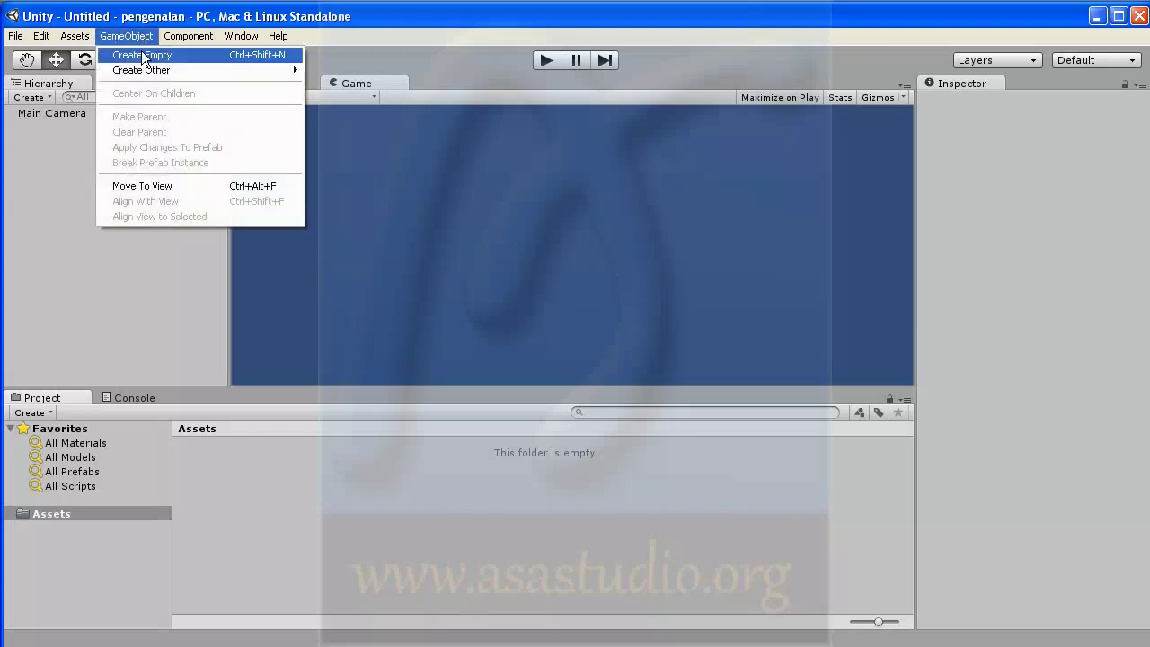
{"action": "mouse_move", "coordinate": [142, 70]}
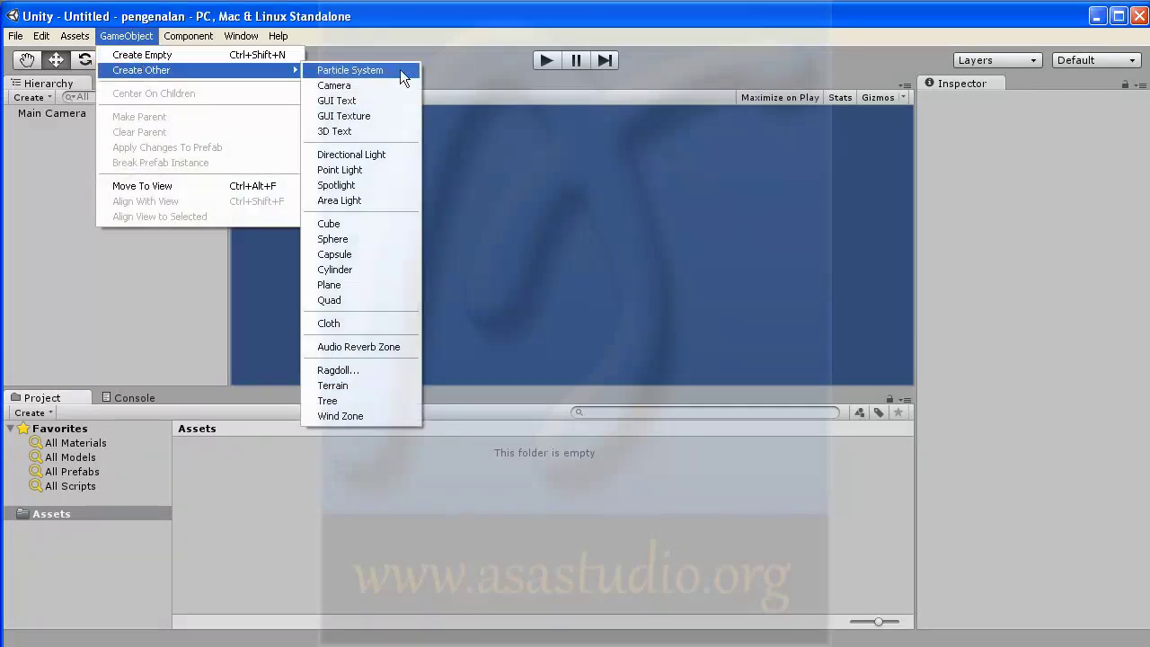
{"action": "left_click", "coordinate": [103, 334]}
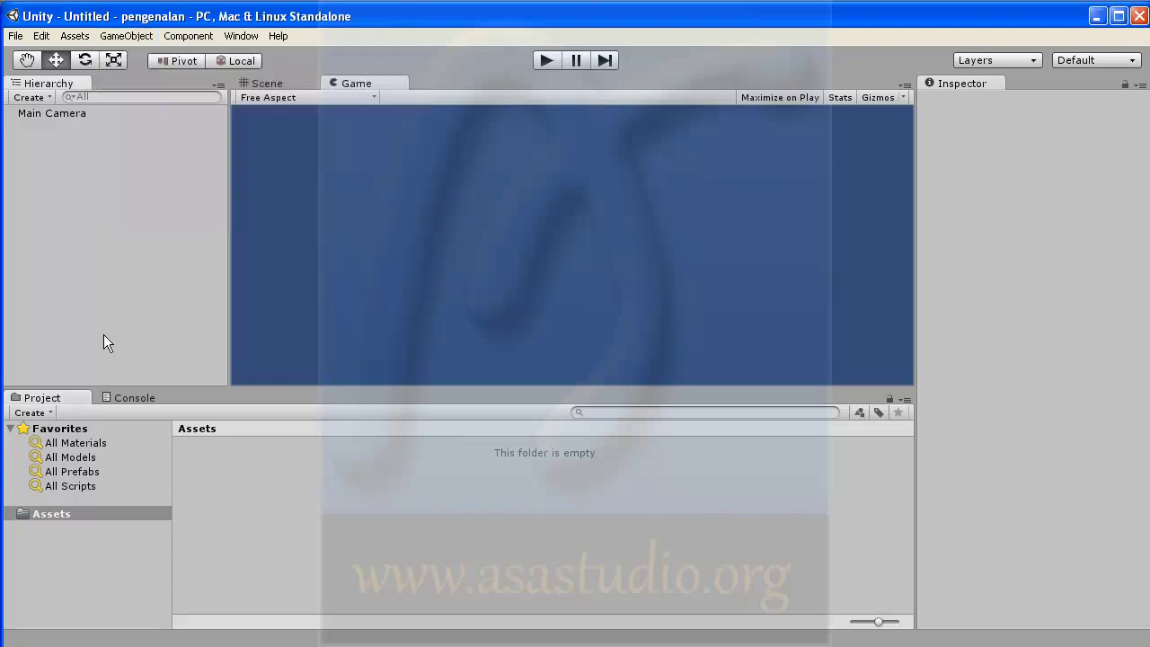